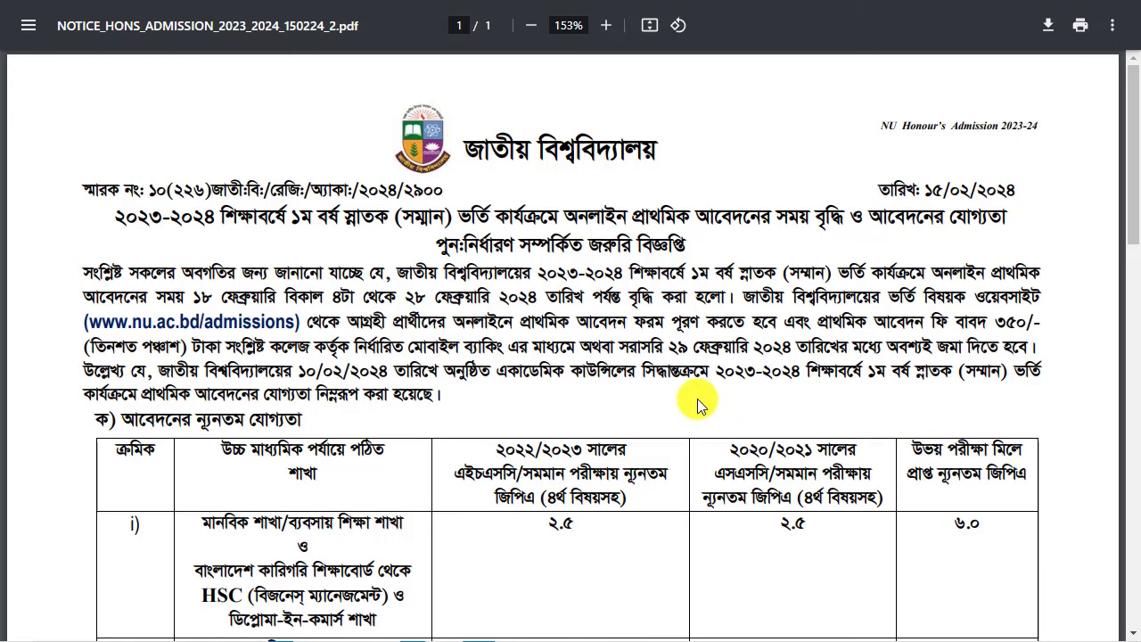
- Review the Honours admission notice's application dates and minimum GPA requirements
left_click_drag(1119, 201, 1119, 215)
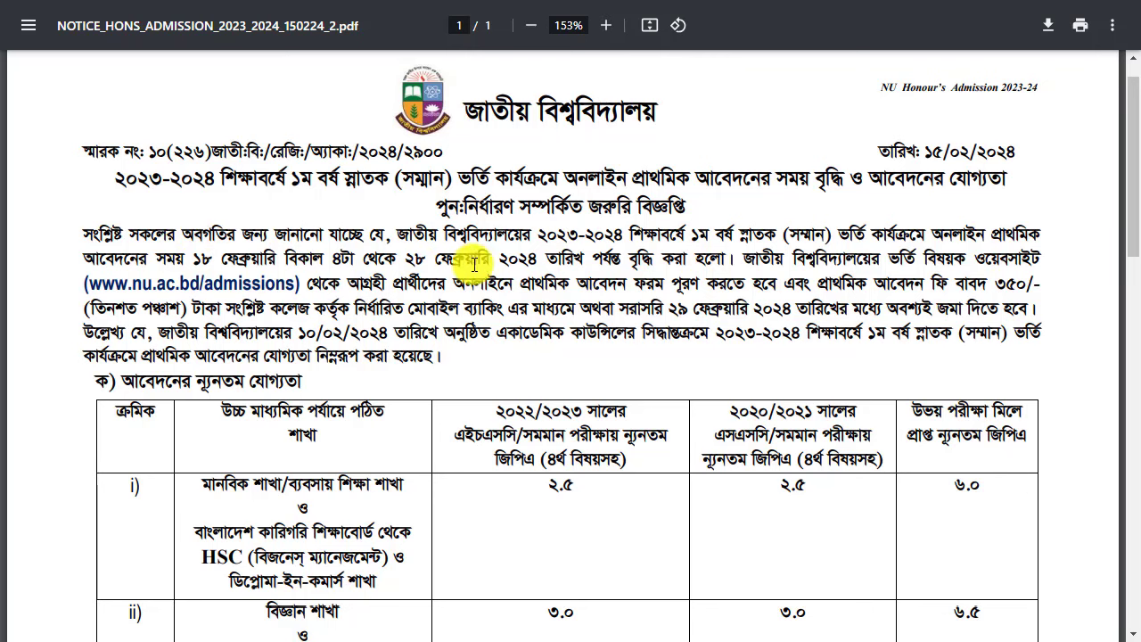
scroll(753, 367, "down", 3)
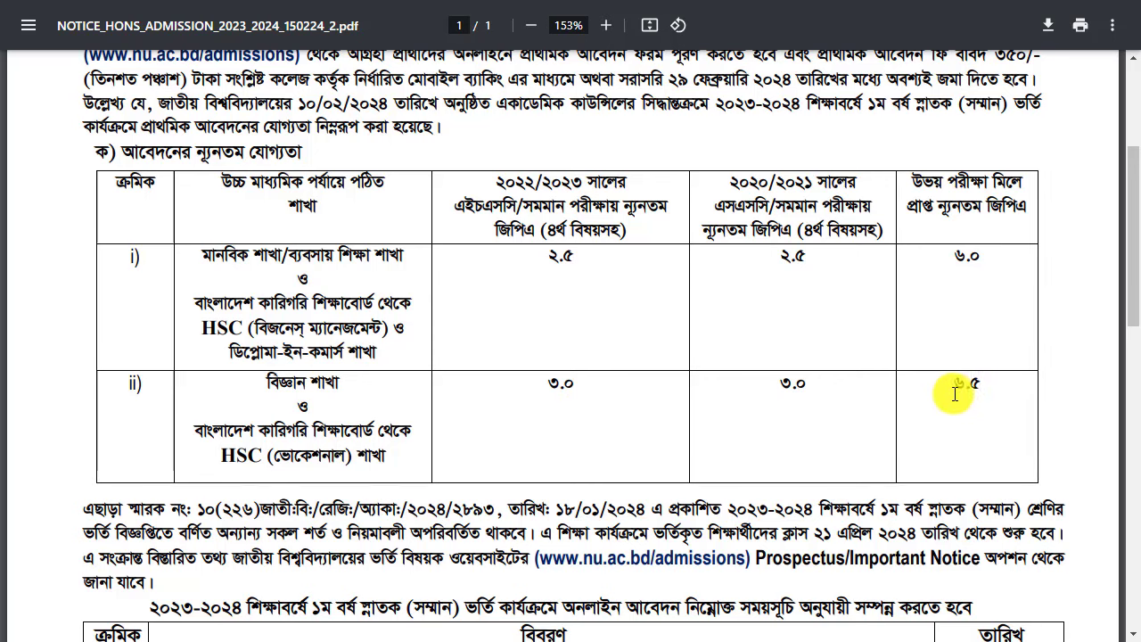
scroll(807, 381, "up", 3)
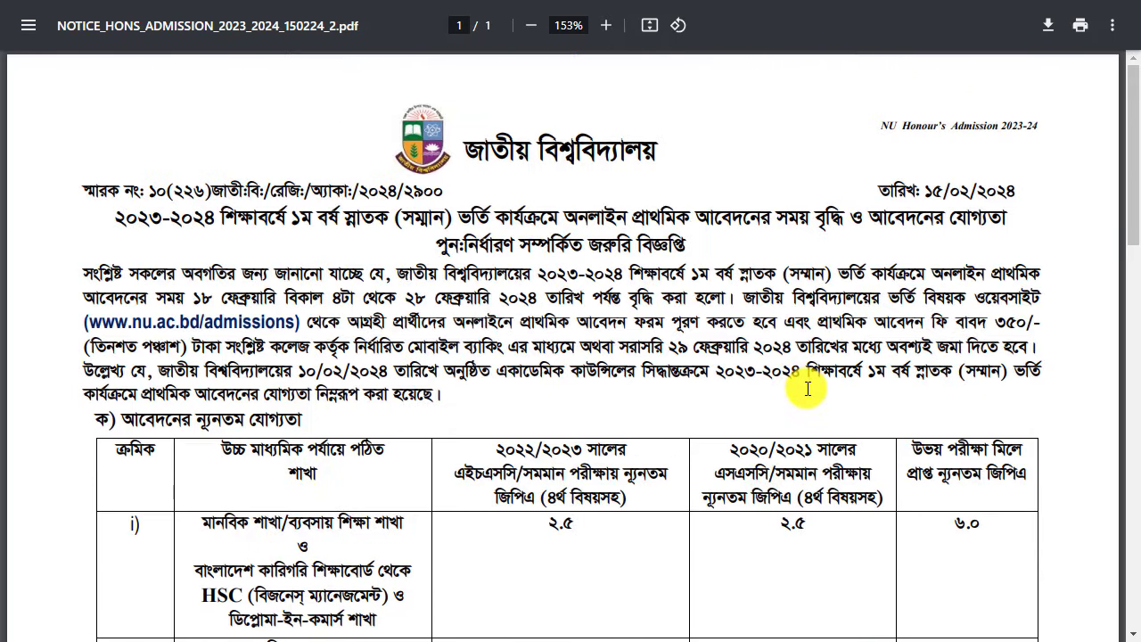
- Search Google for "nu admission" in a new tab and open the Honours application form from the National University admission site
key("ctrl+t")
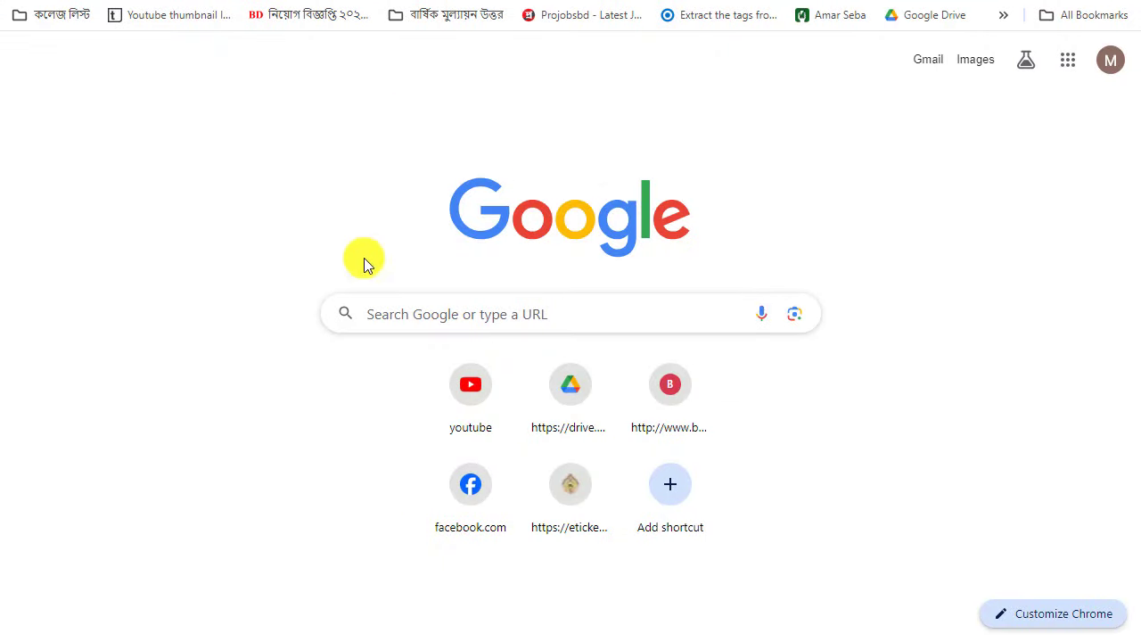
left_click(524, 317)
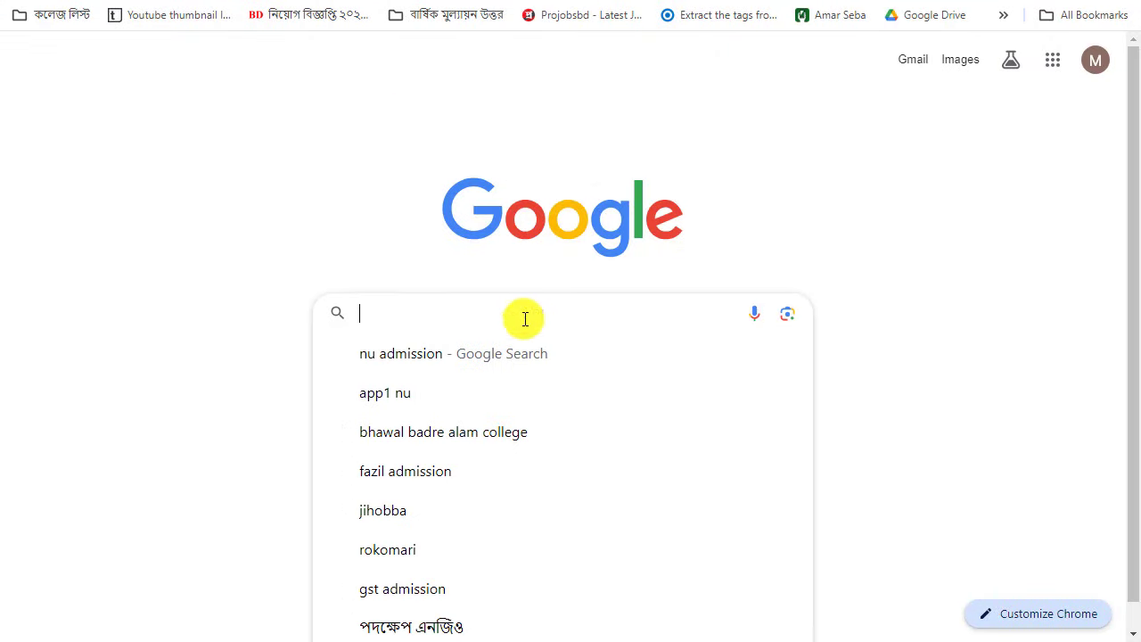
left_click(404, 355)
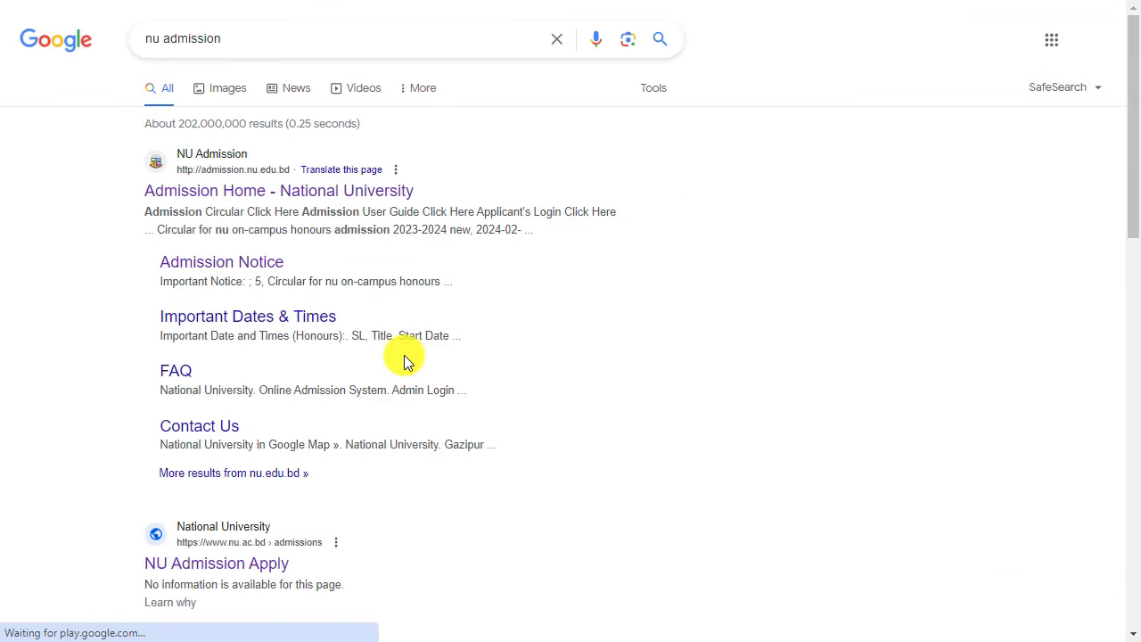
left_click(221, 200)
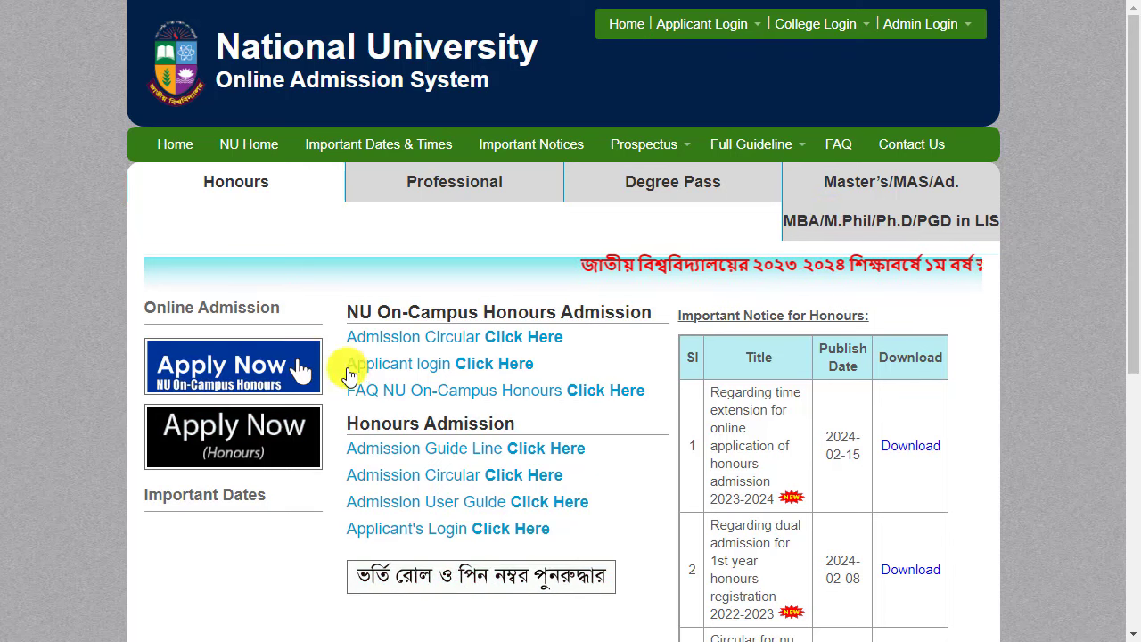
left_click(239, 437)
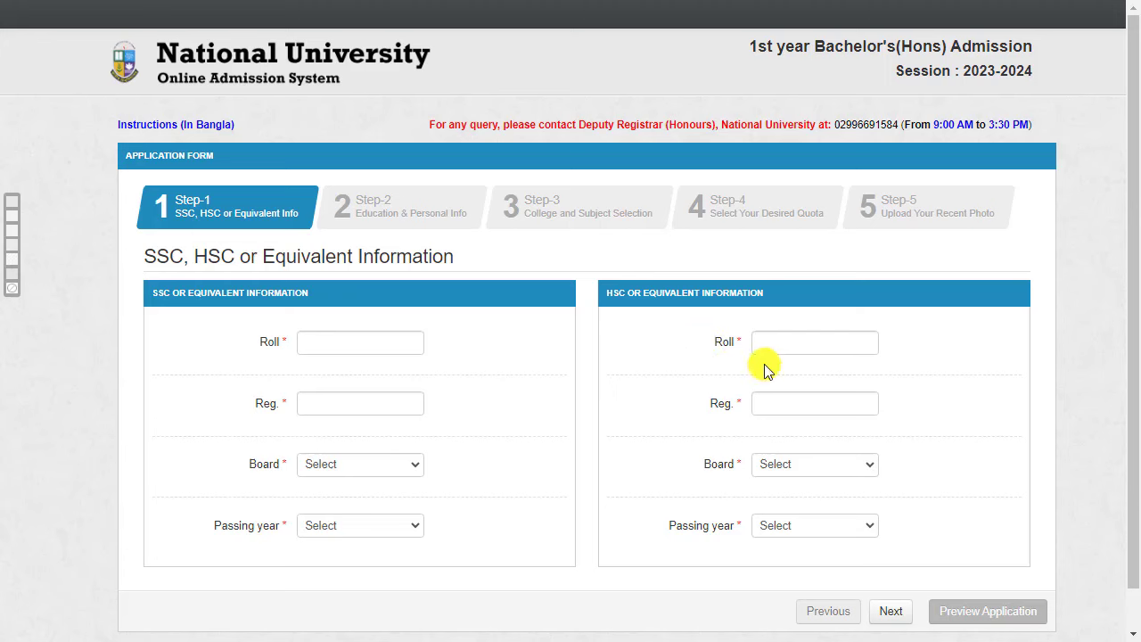
- Fill in the SSC roll and registration numbers, with board Dinajpur and passing year 2020
left_click(898, 606)
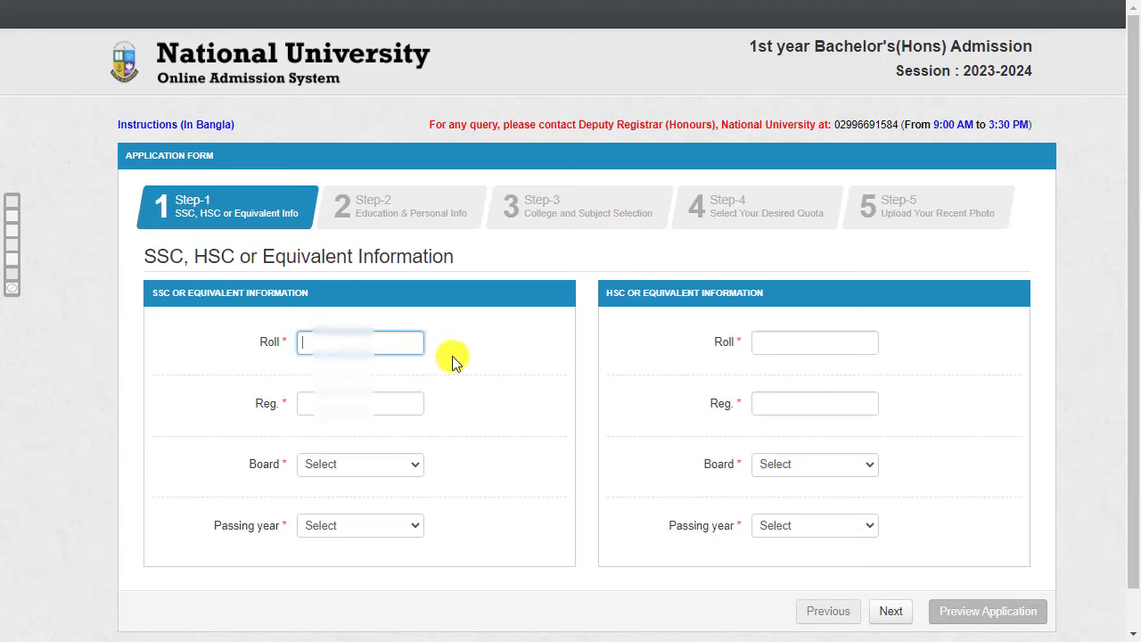
left_click(414, 401)
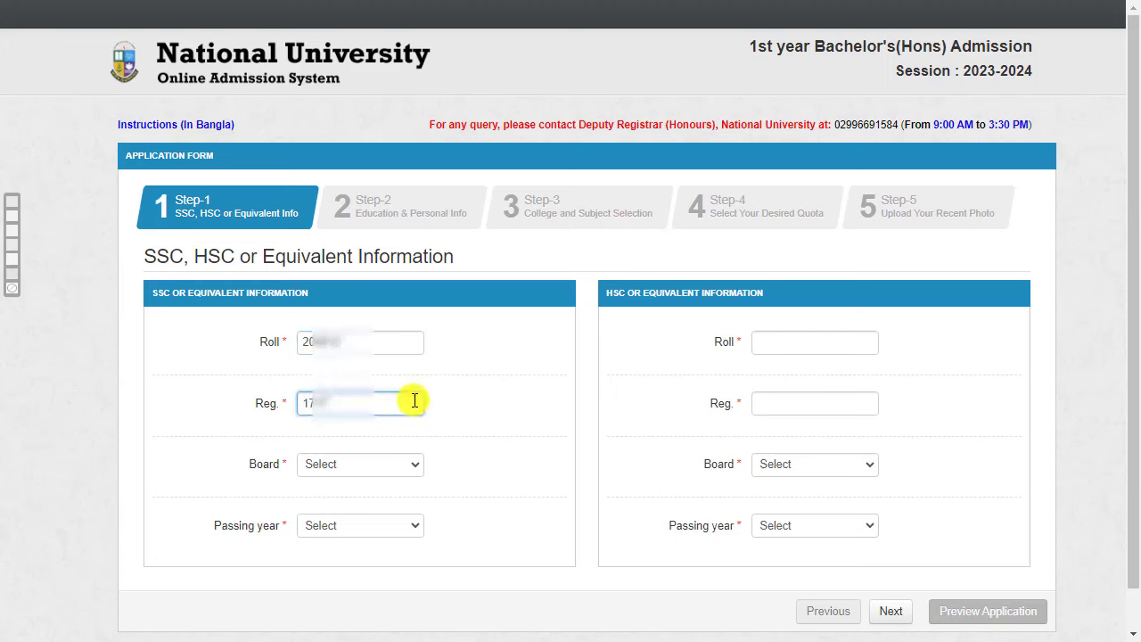
left_click(382, 440)
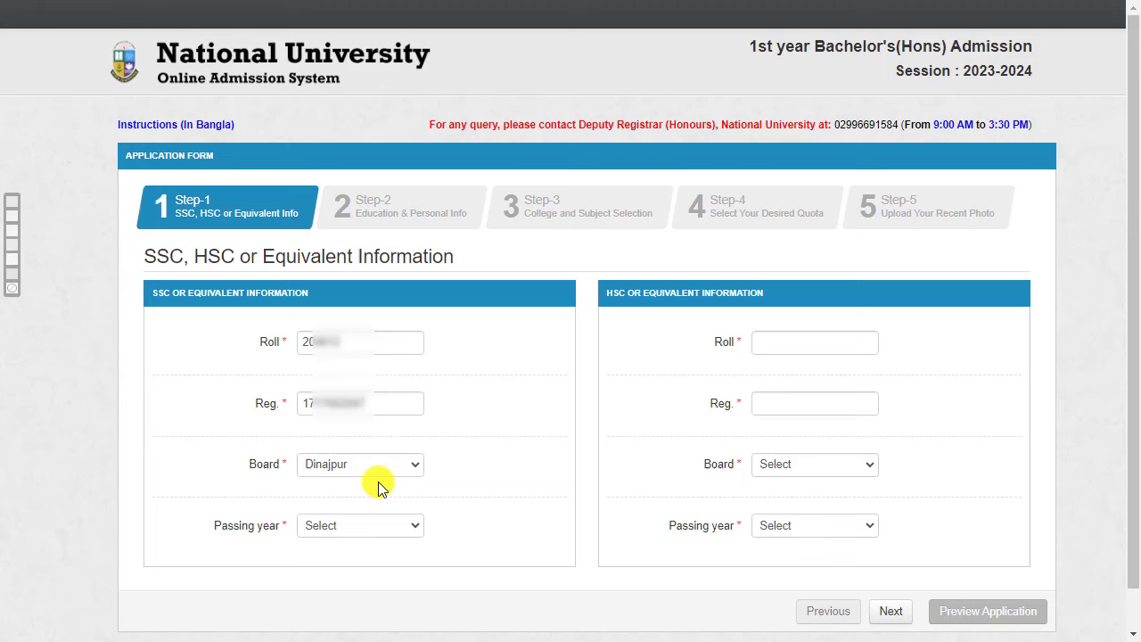
- Fill in the HSC roll and registration numbers, with board Dinajpur and passing year 2022
left_click(757, 351)
type("300")
left_click(762, 405)
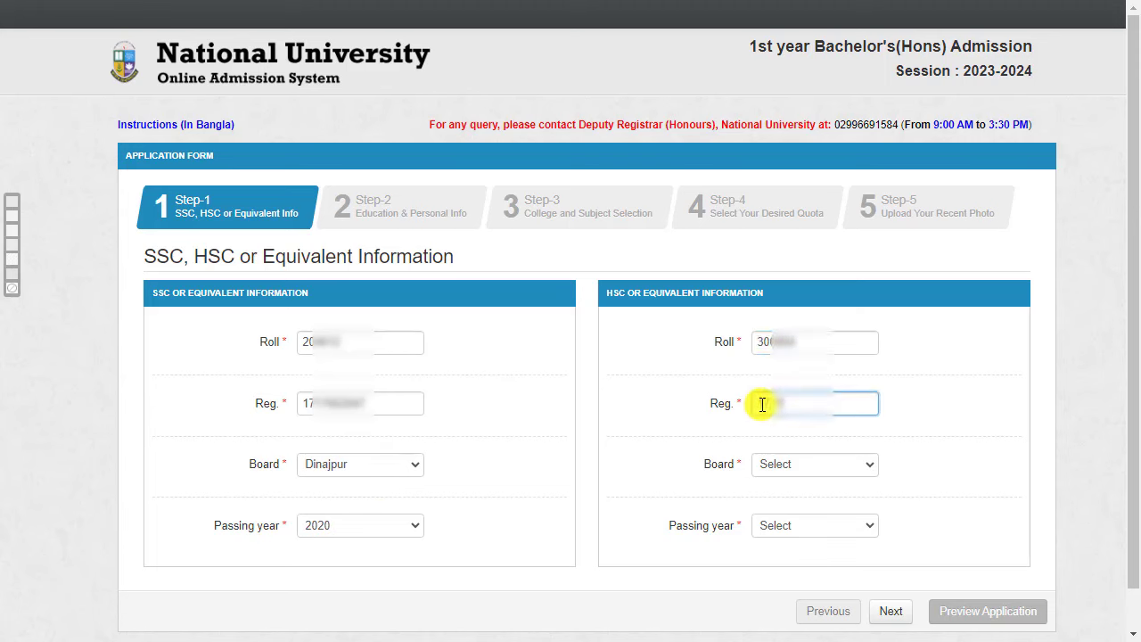
left_click(772, 453)
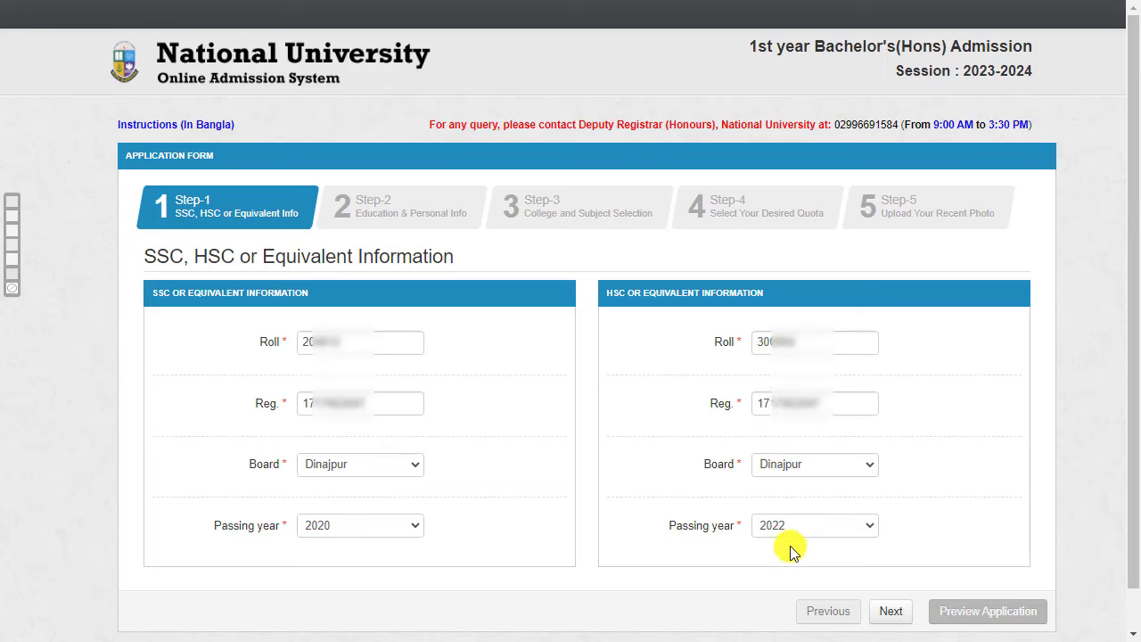
- Submit the SSC and HSC details, check the education and personal information, and proceed to college and subject selection
left_click(896, 612)
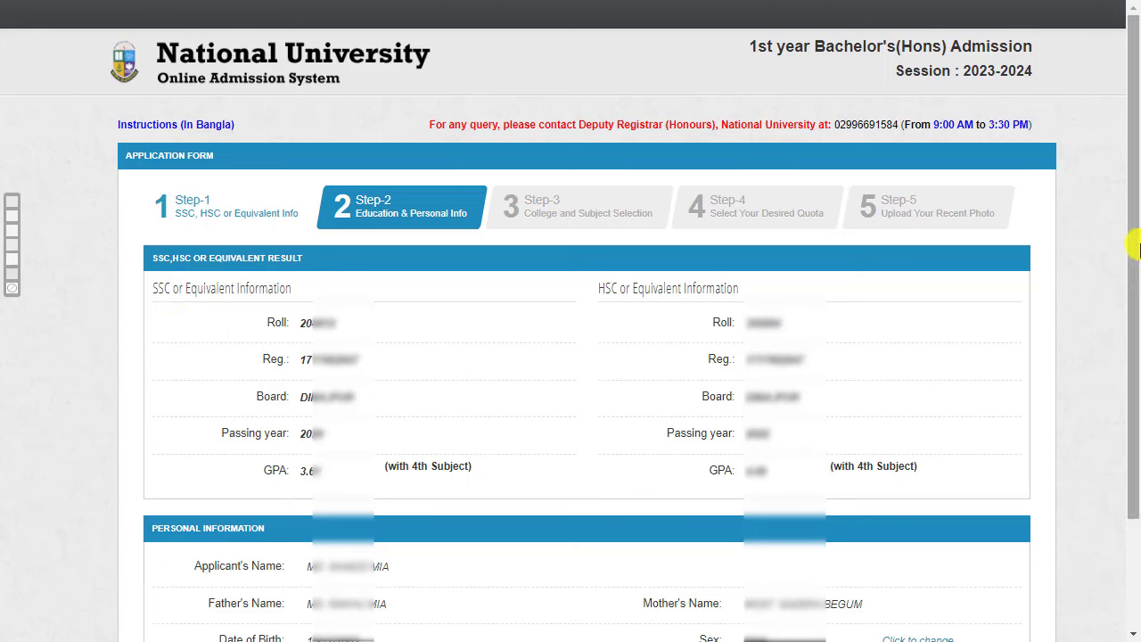
left_click_drag(1136, 218, 1129, 492)
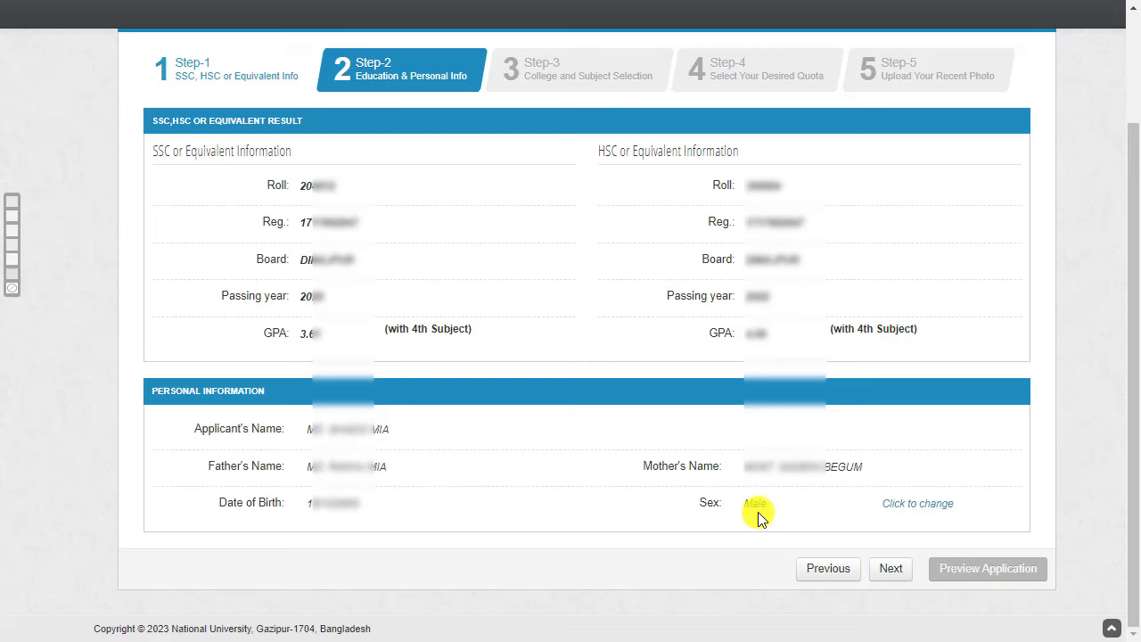
left_click(893, 570)
- Choose Gaibandha Govt. College in RANGPUR division, Gaibandha district, as the desired college
scroll(825, 282, "up", 1)
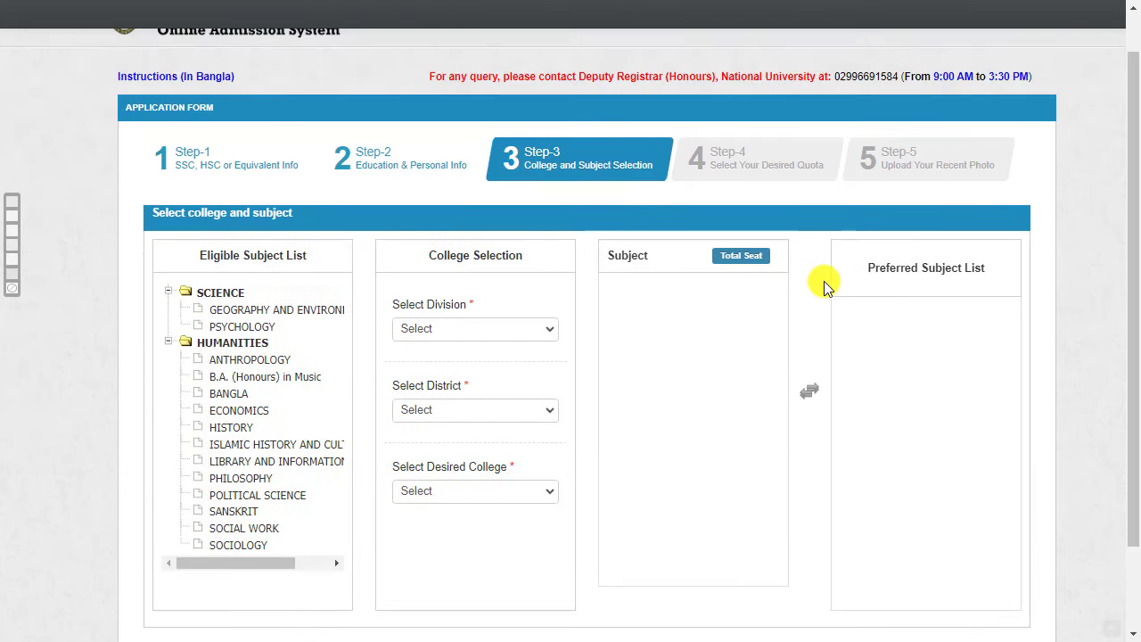
scroll(813, 286, "up", 1)
key("ctrl+minus")
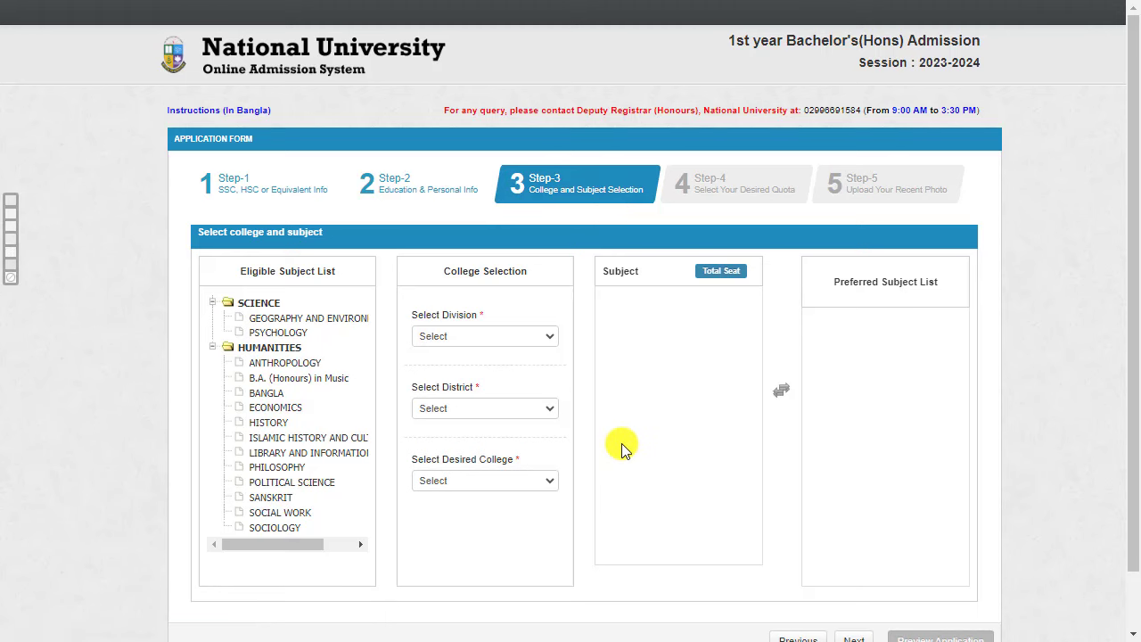
key("ctrl+plus")
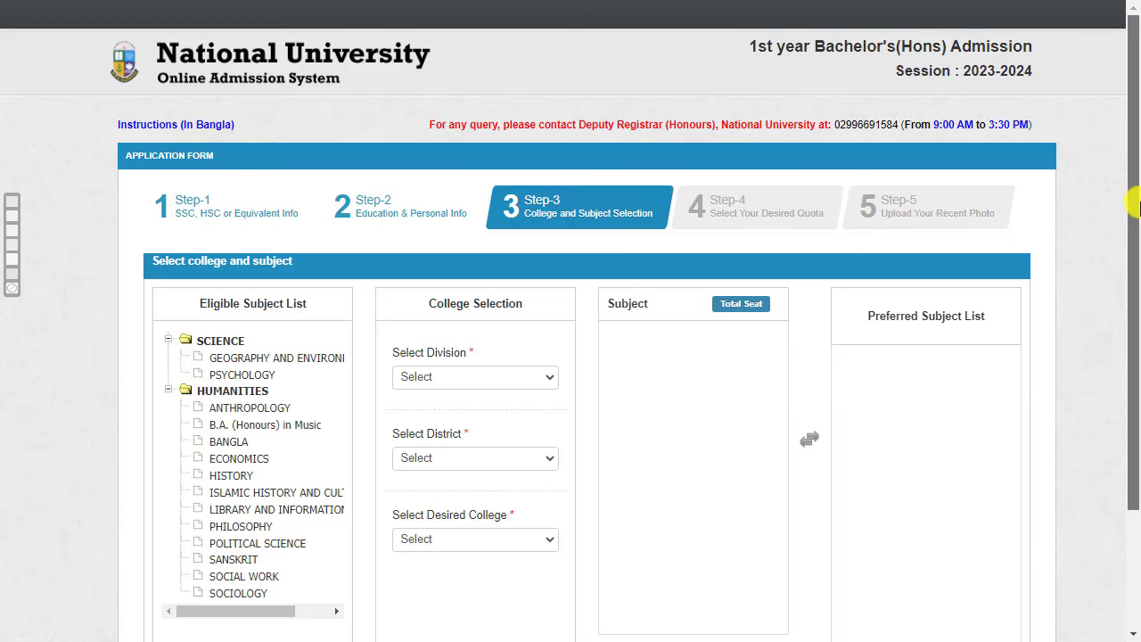
left_click_drag(1135, 205, 1131, 273)
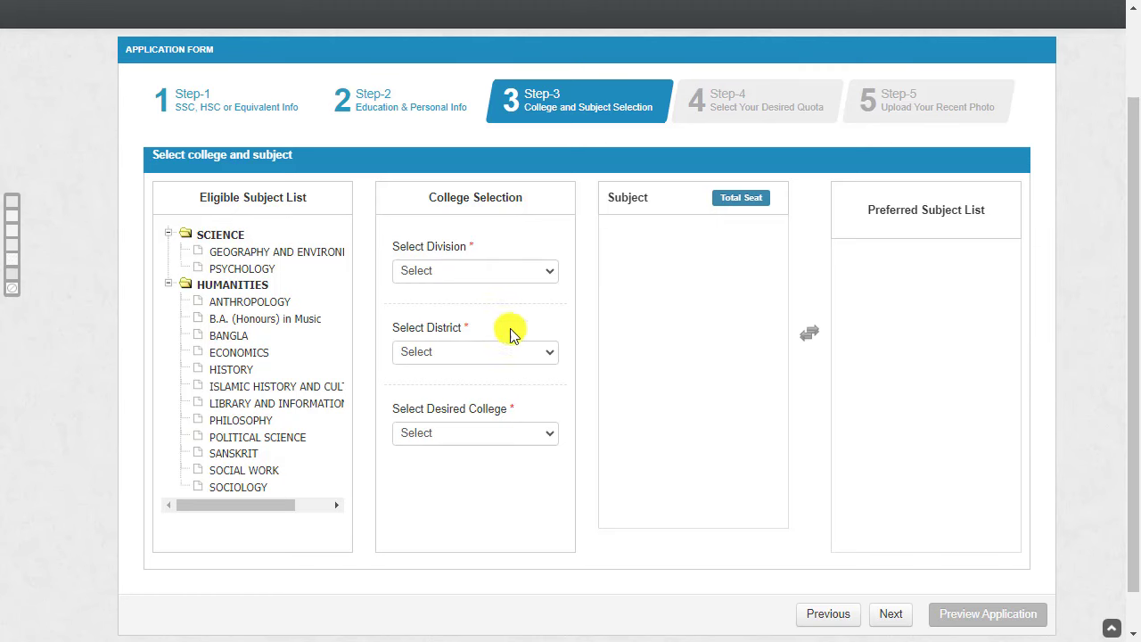
left_click(433, 278)
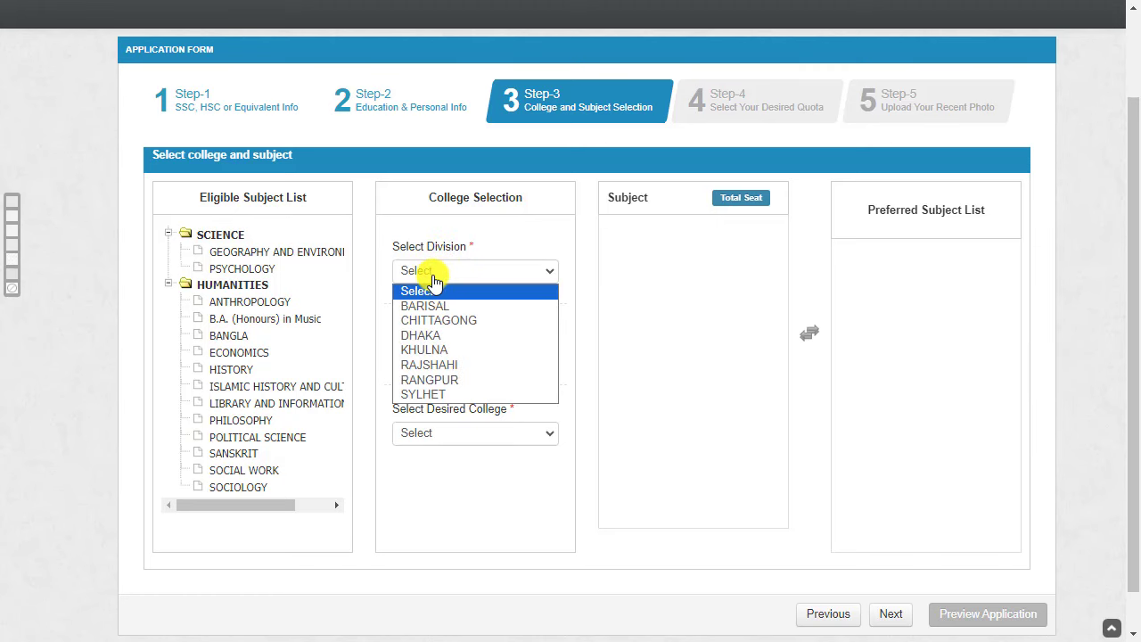
left_click(443, 381)
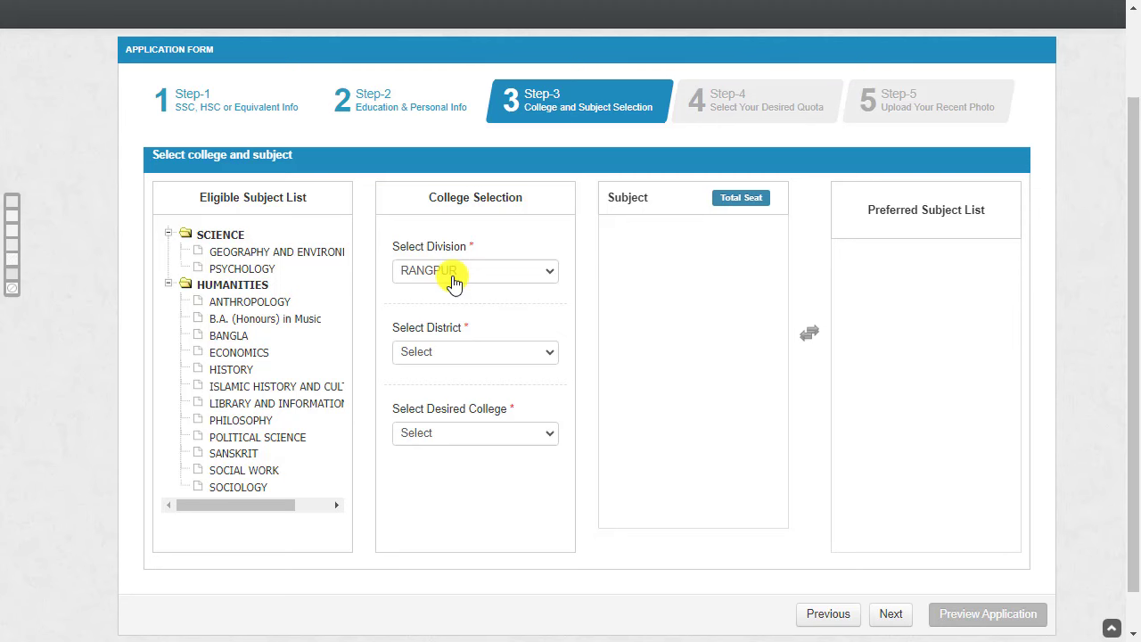
left_click(429, 351)
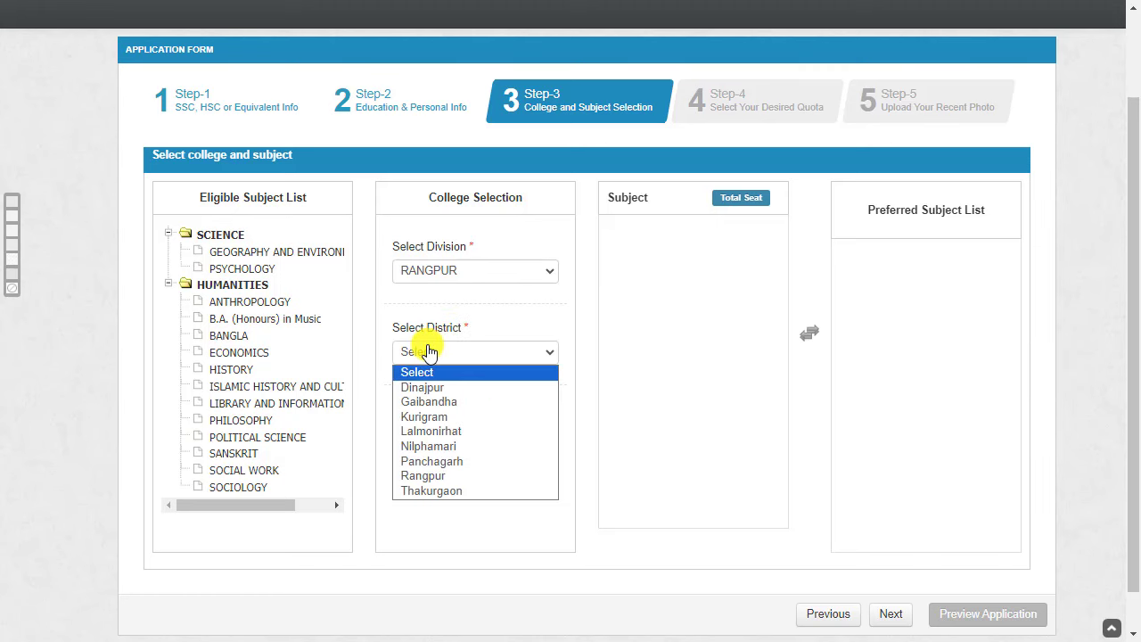
left_click(435, 405)
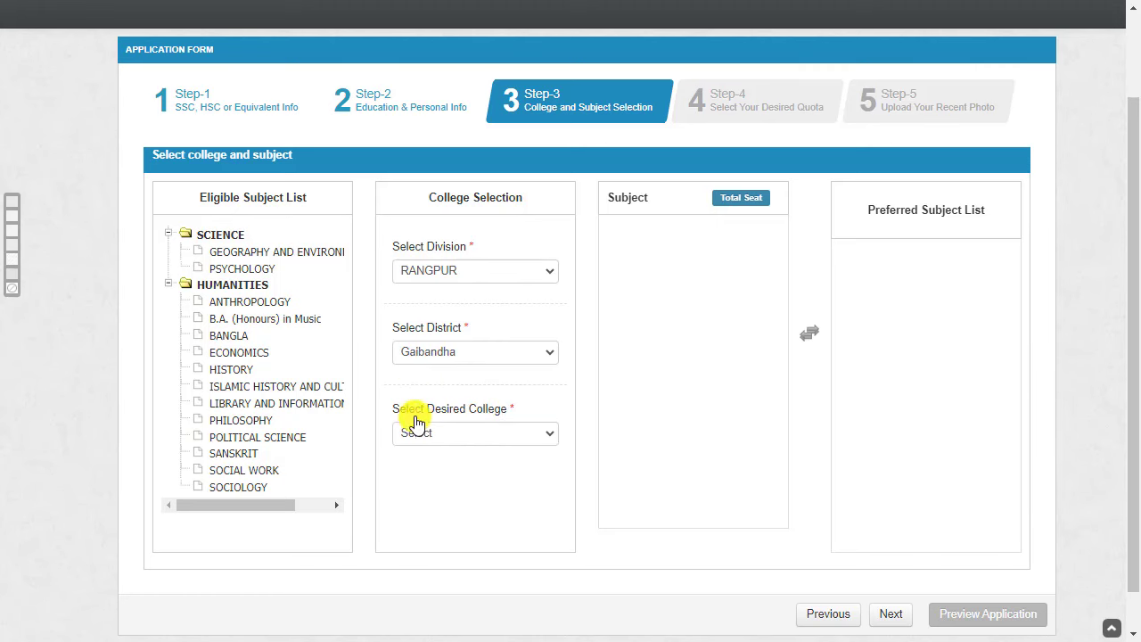
left_click(471, 438)
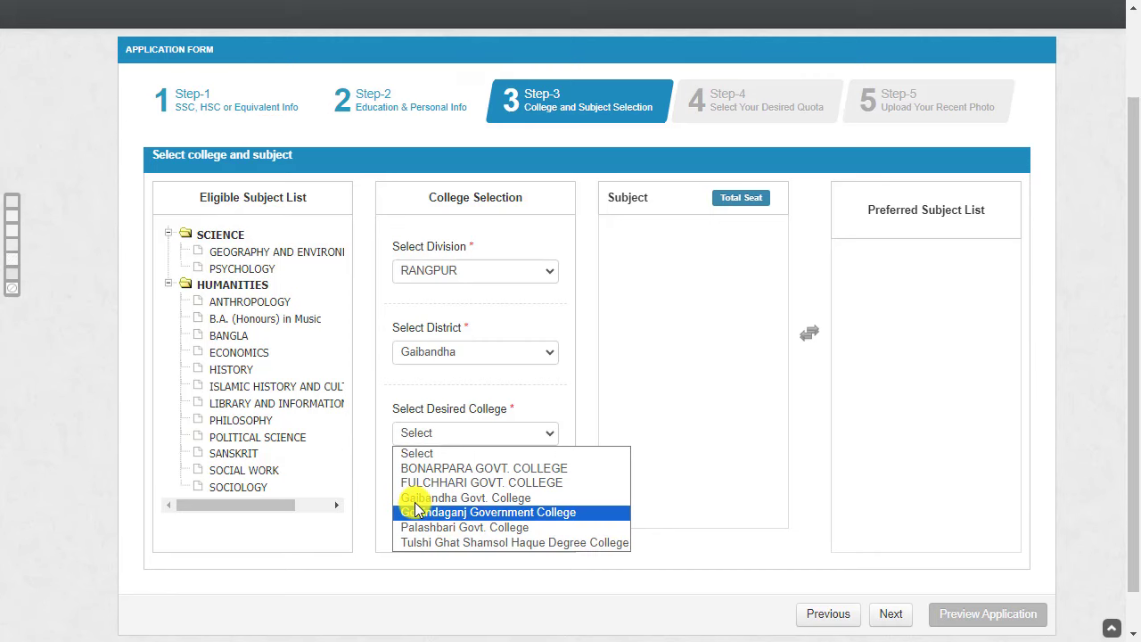
left_click(488, 500)
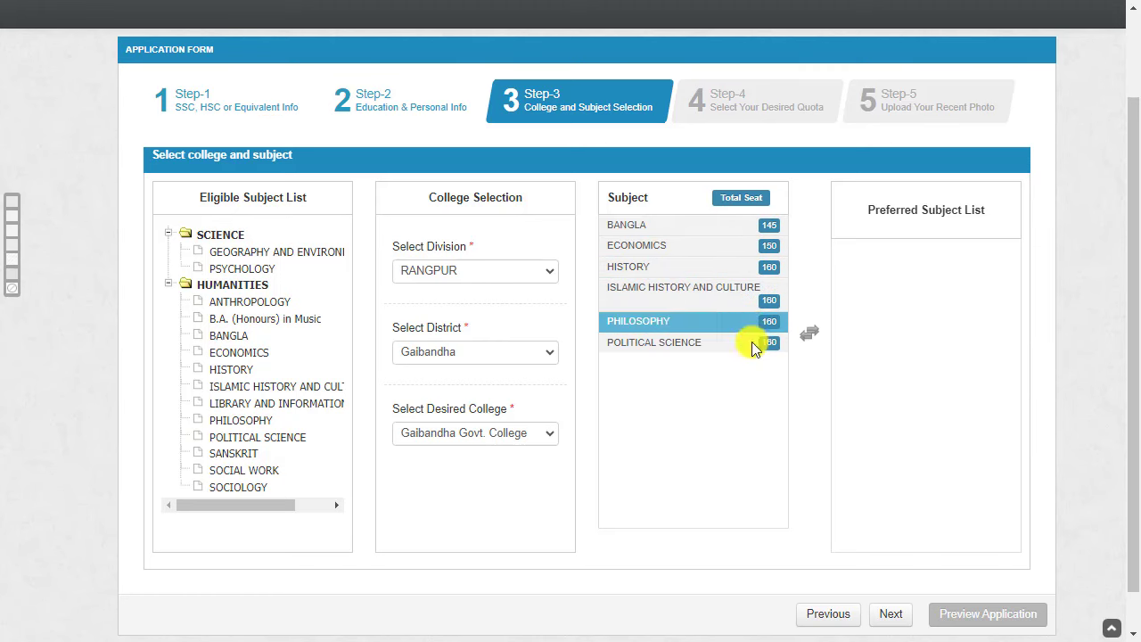
- Add POLITICAL SCIENCE to the preferred subject list and move it back to the available subjects
left_click(706, 349)
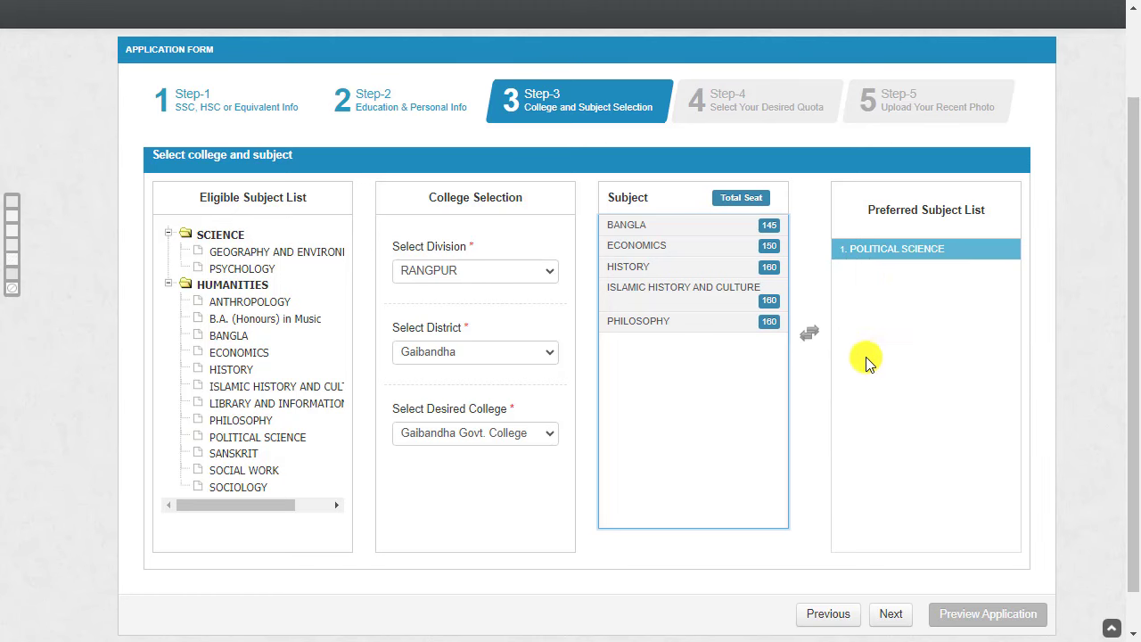
left_click_drag(870, 258, 680, 398)
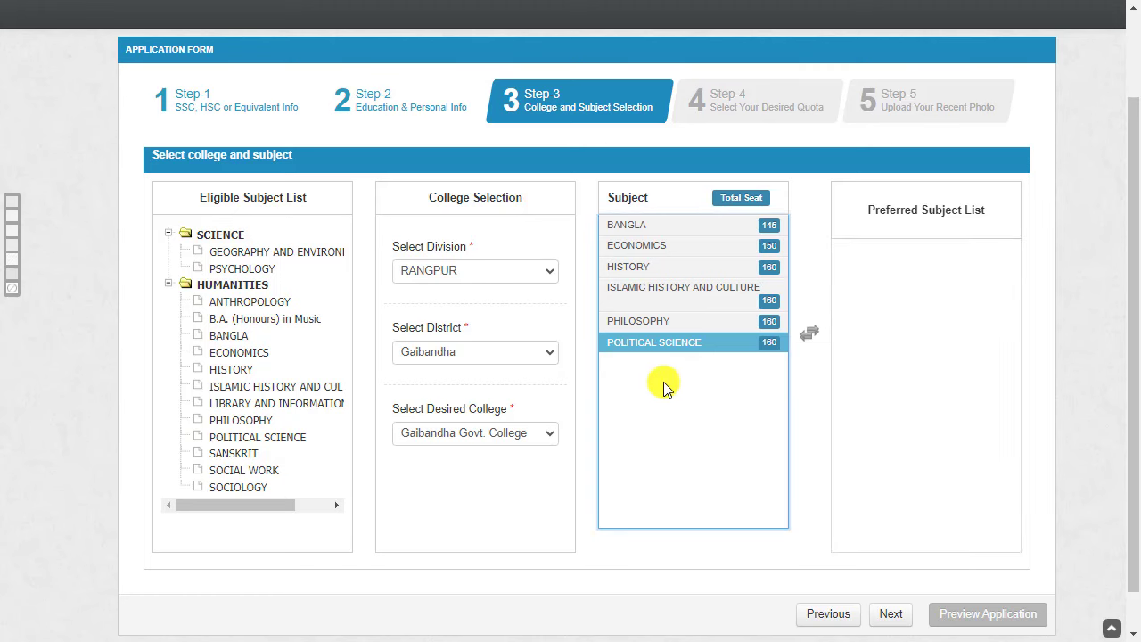
- Add POLITICAL SCIENCE as the first and HISTORY as the second preferred subject
left_click(637, 286)
left_click(633, 265)
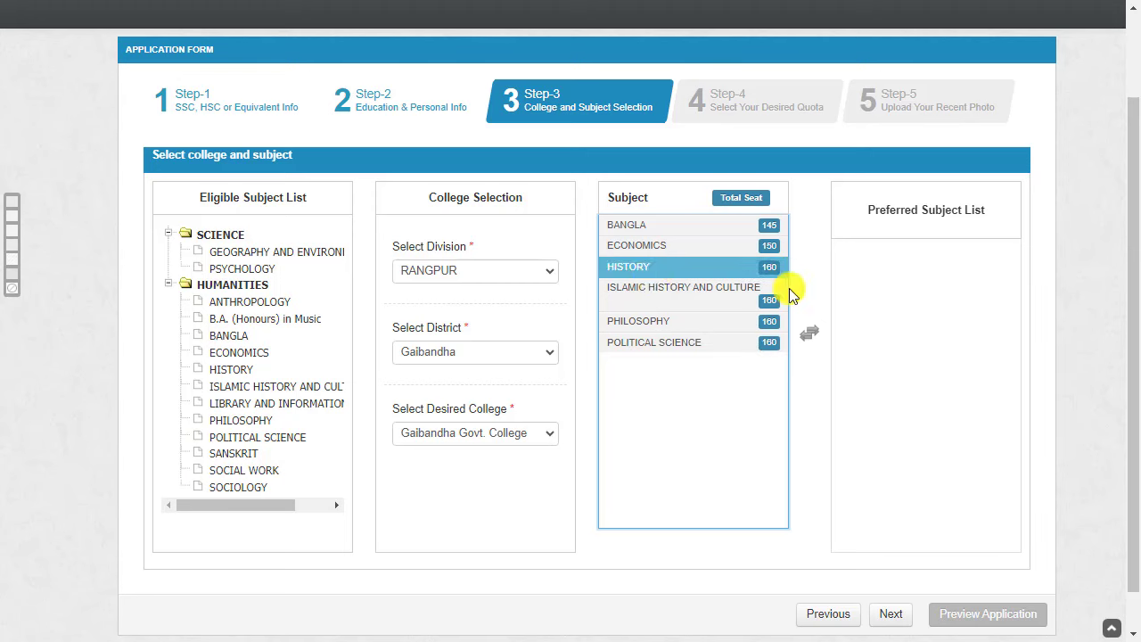
left_click(680, 350)
double_click(680, 349)
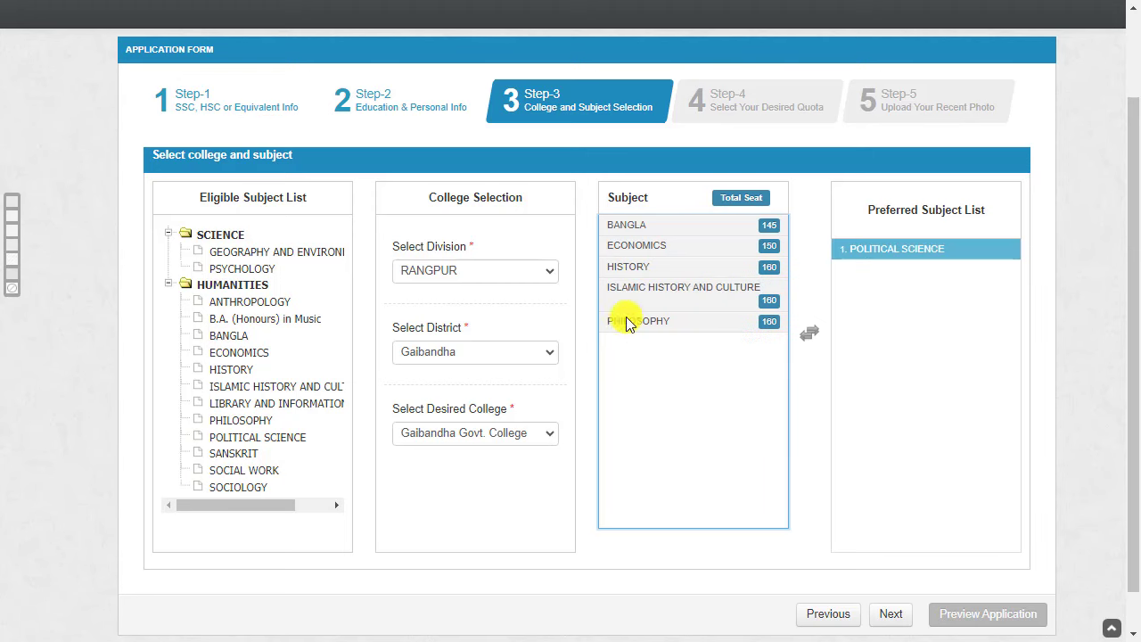
double_click(632, 266)
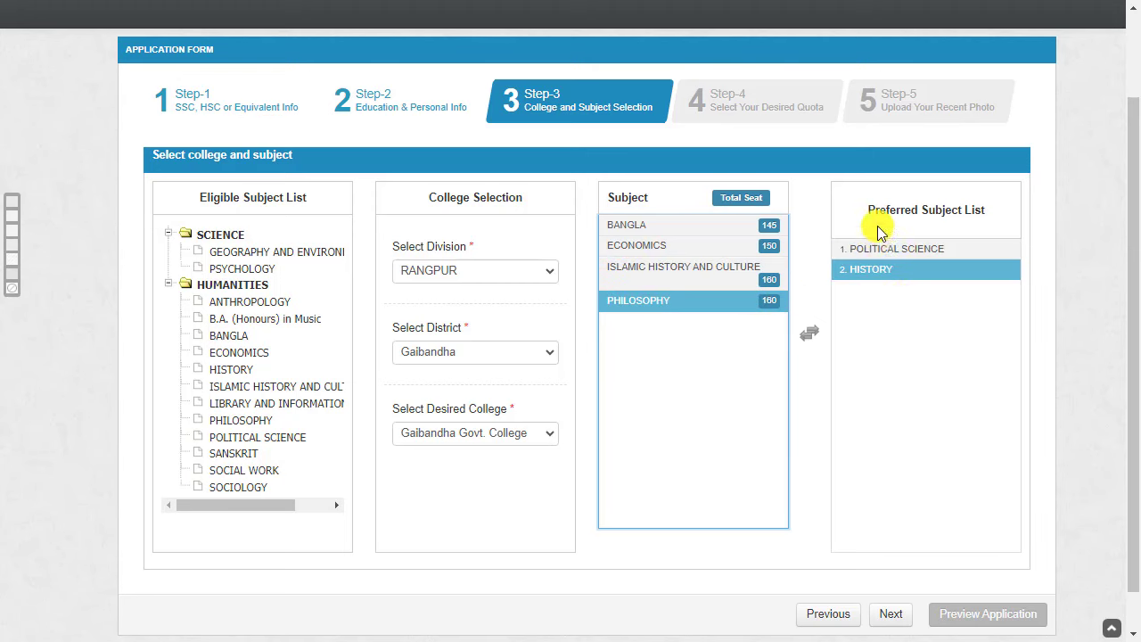
- Remove HISTORY and POLITICAL SCIENCE from the preferred subject list
left_click(883, 318)
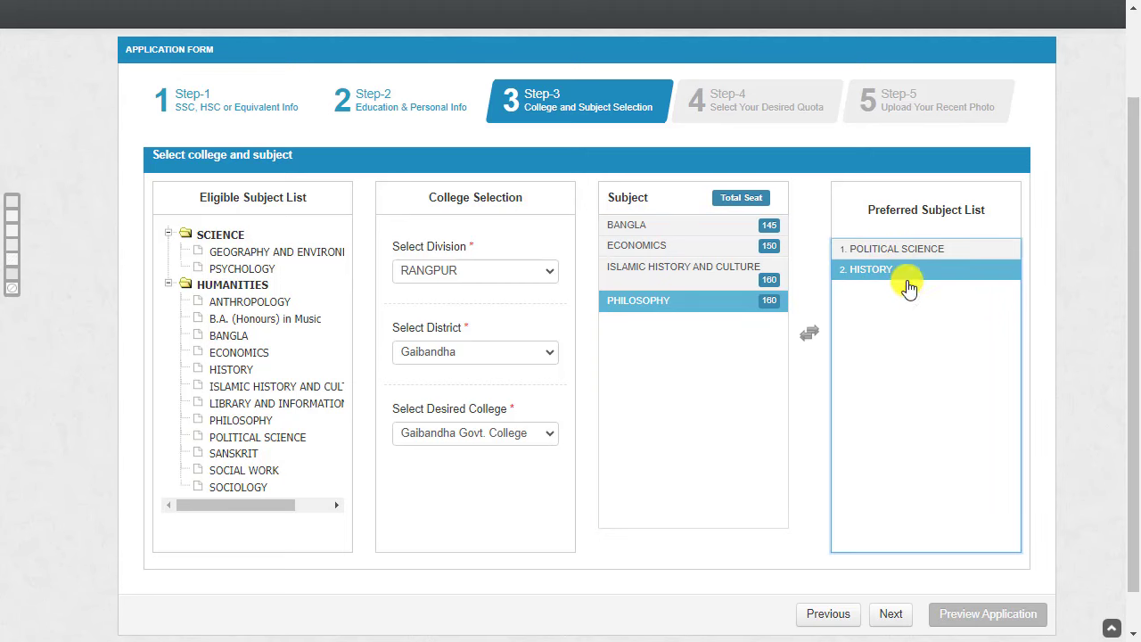
left_click_drag(900, 314, 959, 478)
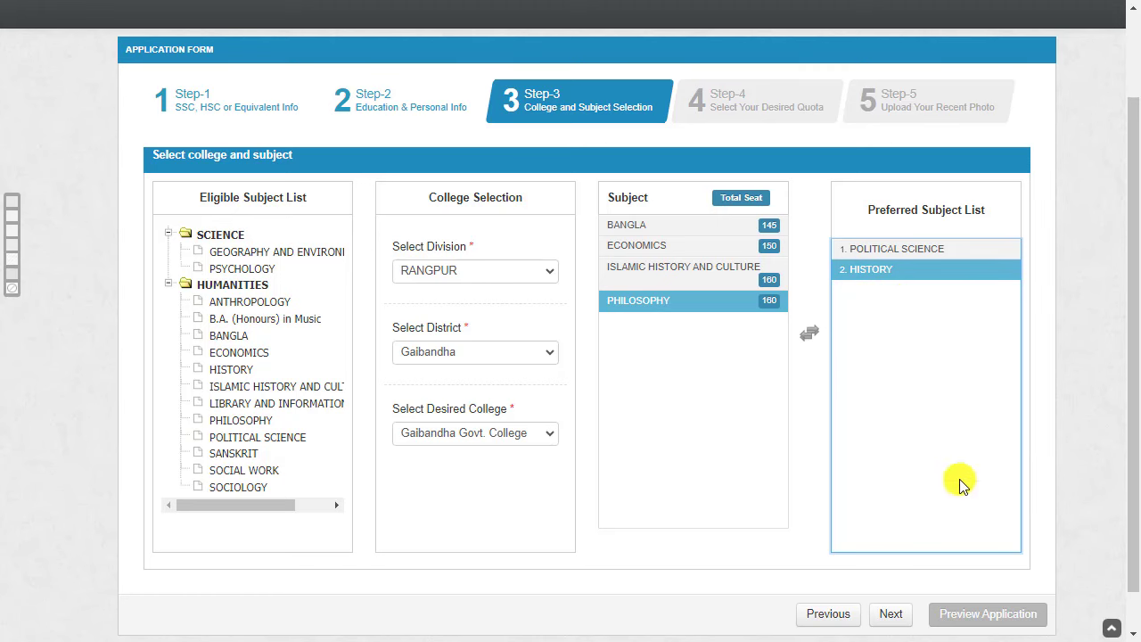
double_click(927, 269)
double_click(922, 258)
- Move POLITICAL SCIENCE from the available subjects to the preferred subject list as first choice
left_click(705, 261)
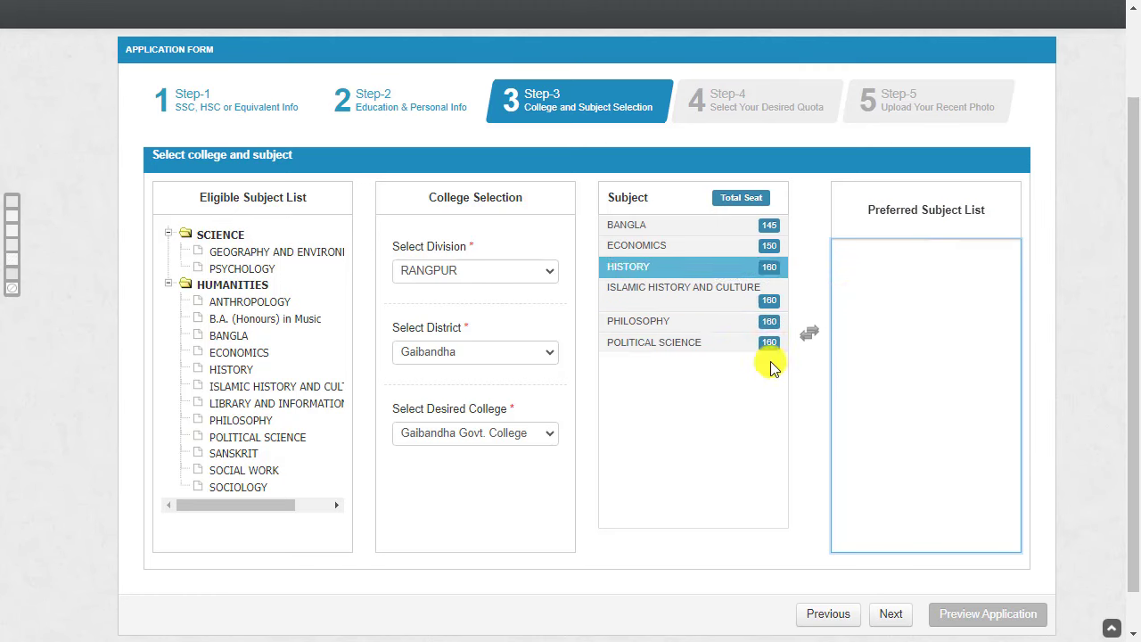
left_click(675, 346)
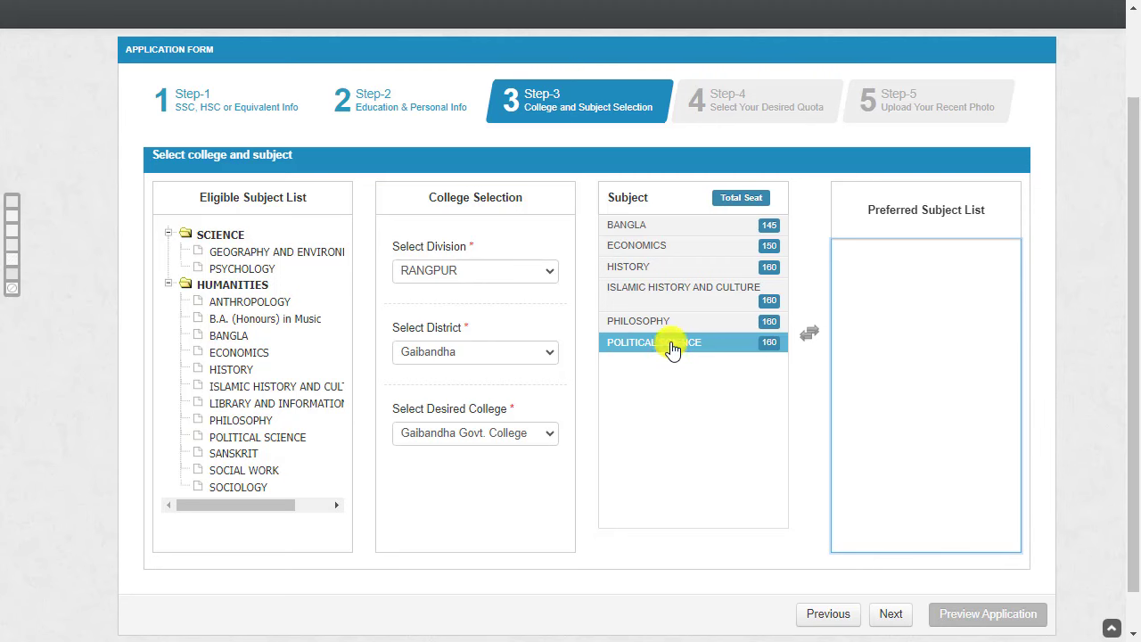
left_click_drag(673, 347, 887, 317)
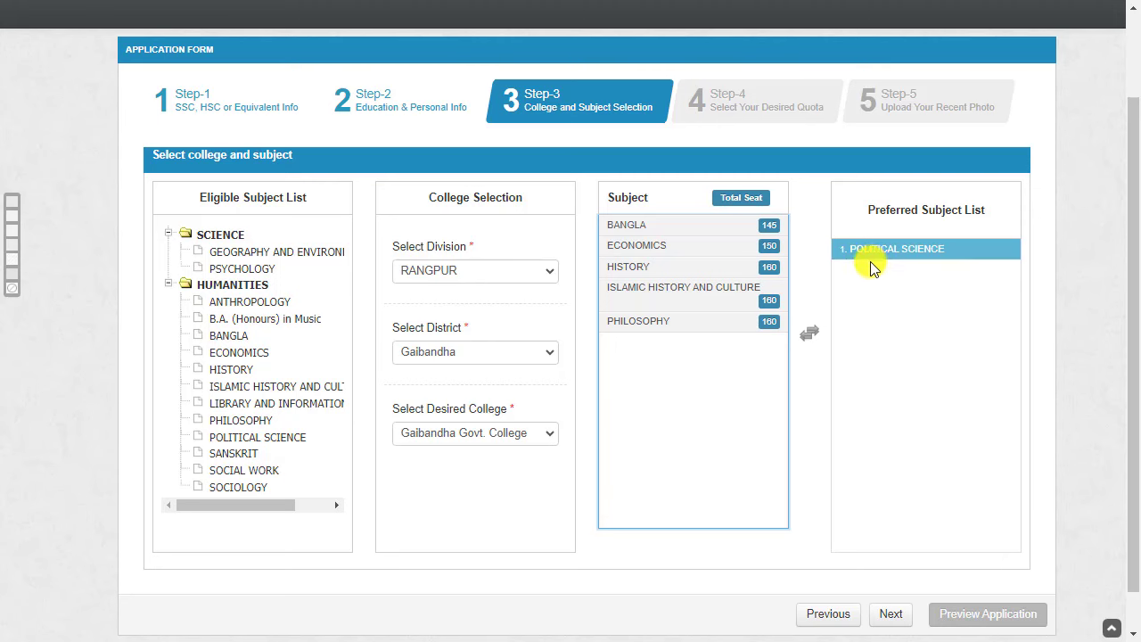
- Continue to the desired quota step of the application and choose No for applying for a quota
left_click(894, 613)
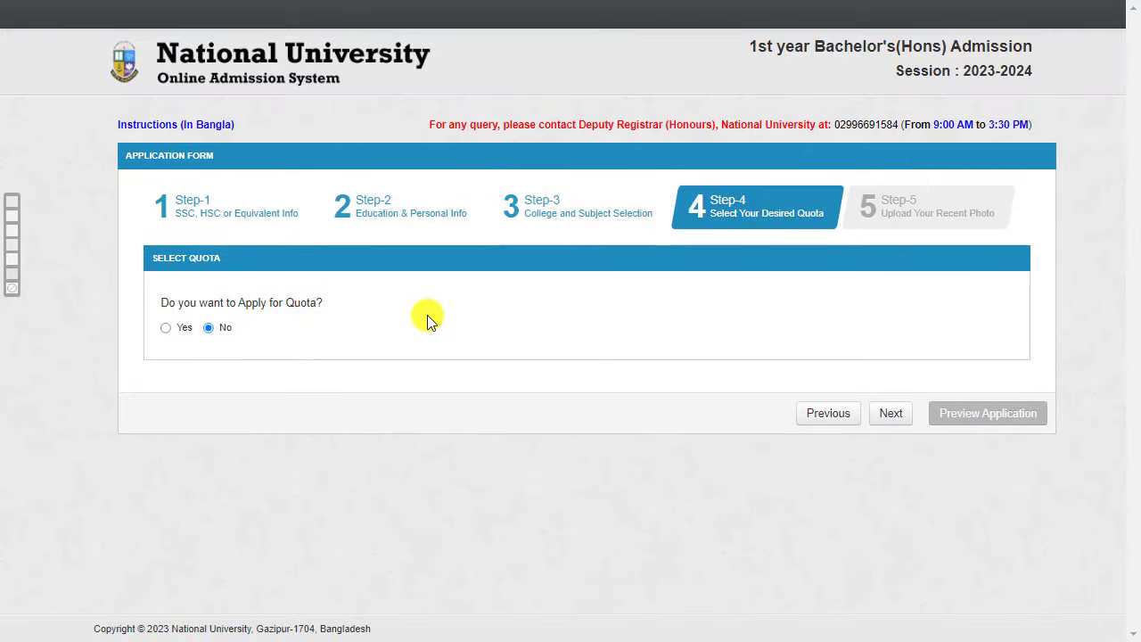
left_click(210, 330)
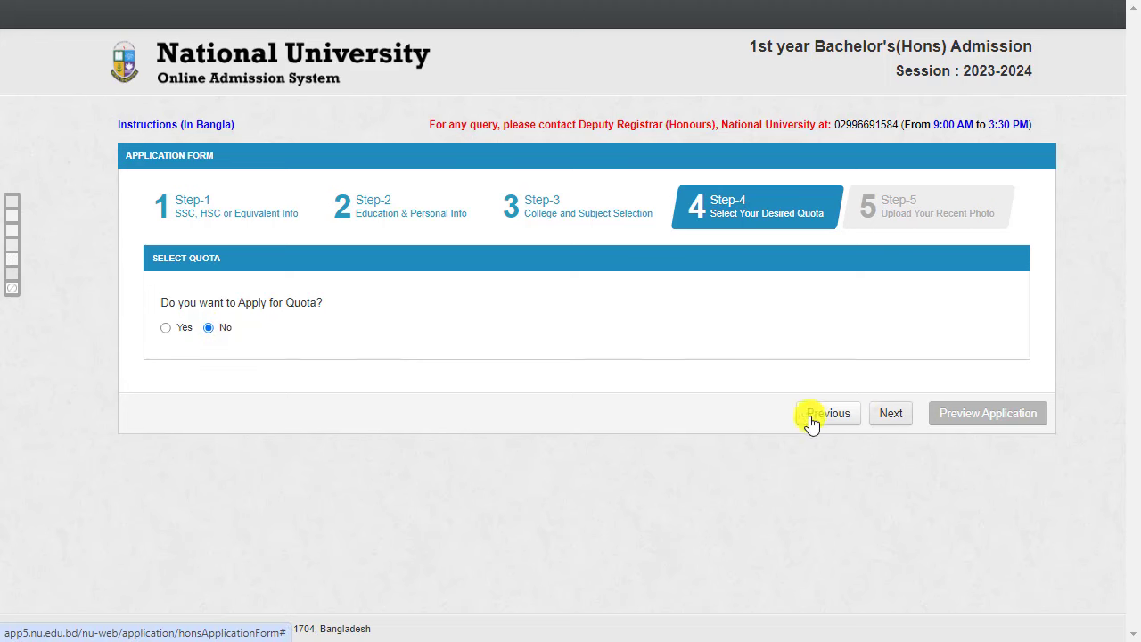
- Try applying for a quota by choosing Yes, ticking and unticking the Freedom Fighter and Ward options
left_click(167, 328)
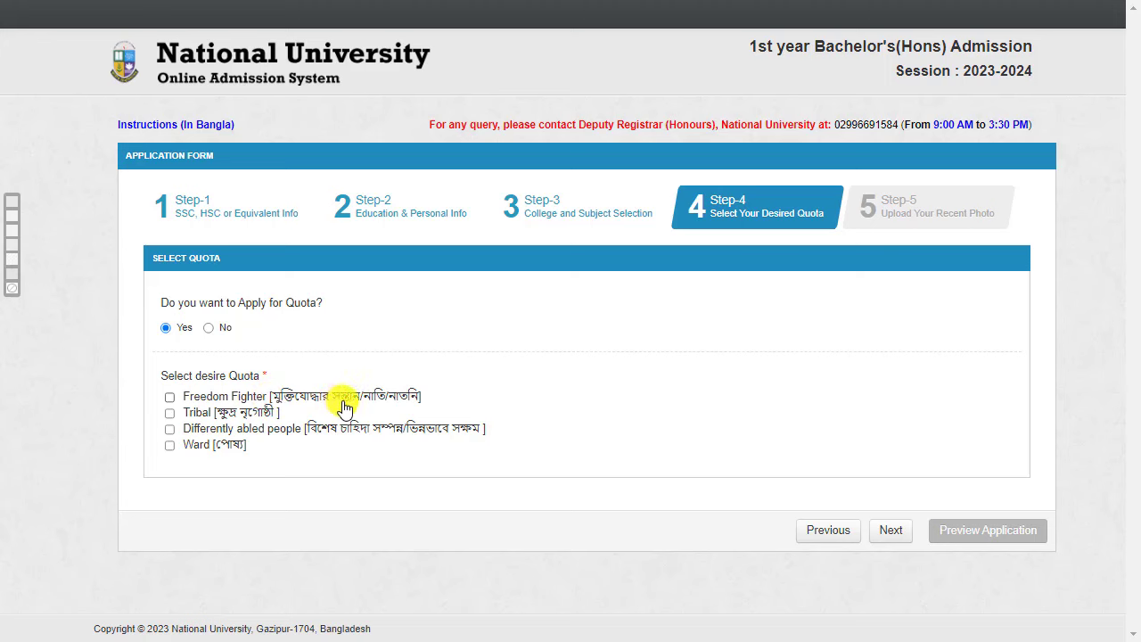
left_click(171, 398)
left_click(169, 397)
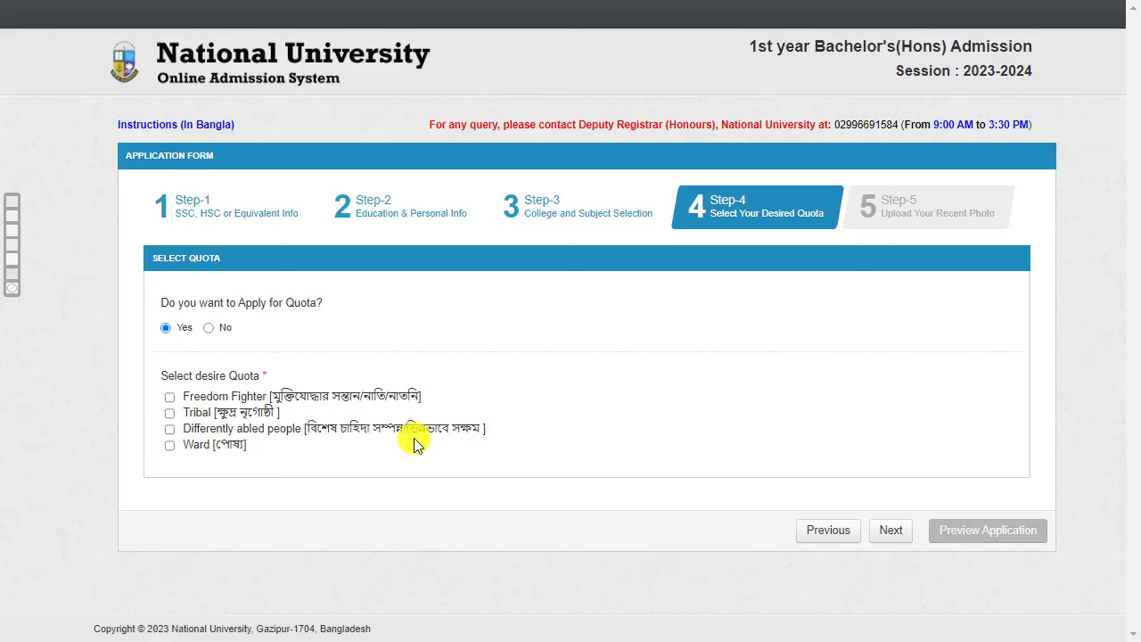
left_click(170, 448)
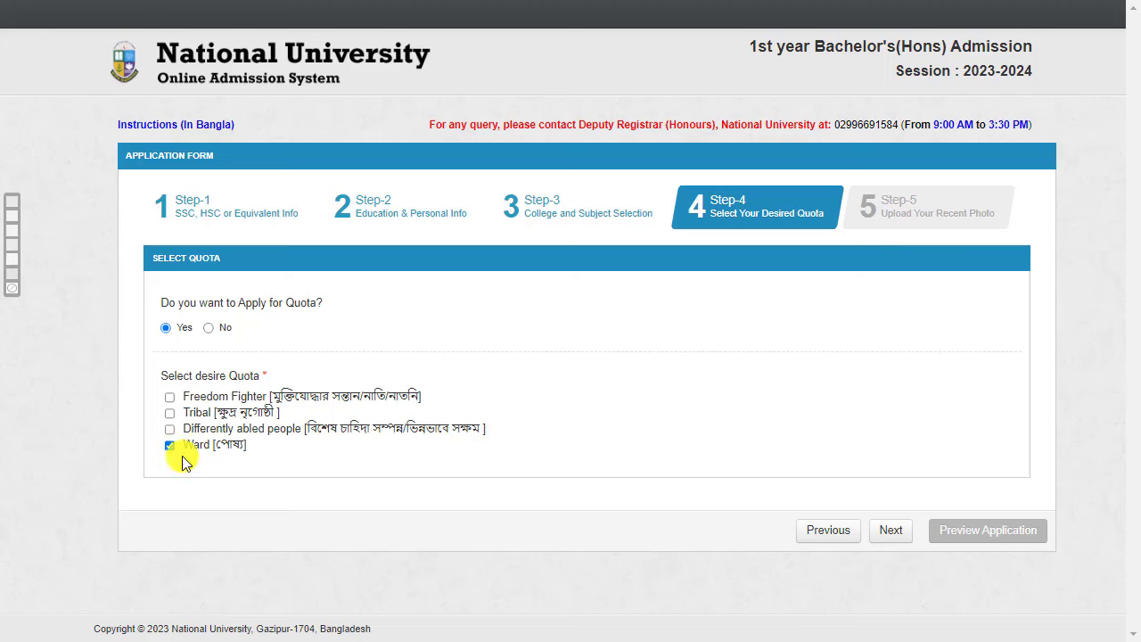
left_click(169, 398)
left_click(169, 398)
left_click(169, 444)
- Set the quota answer to No and continue to the photo and mobile number step
left_click(210, 328)
left_click(889, 414)
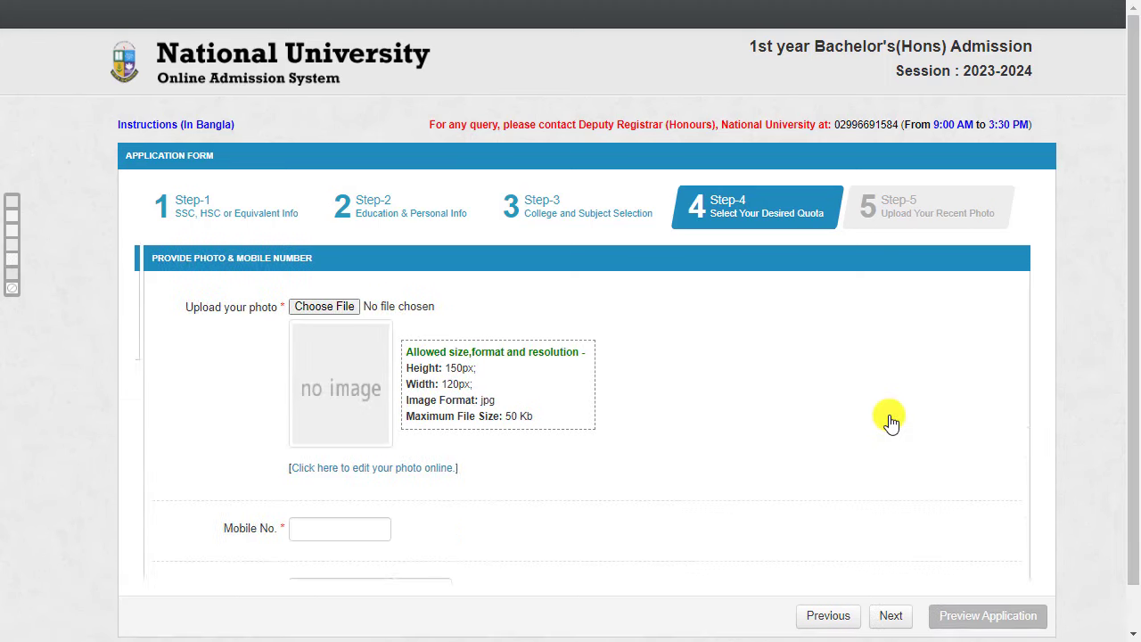
- Open the form's linked online photo editor and choose 2024-01-26 at 19.56.45.jpeg from Downloads as the image to resize
left_click_drag(1133, 242, 1133, 287)
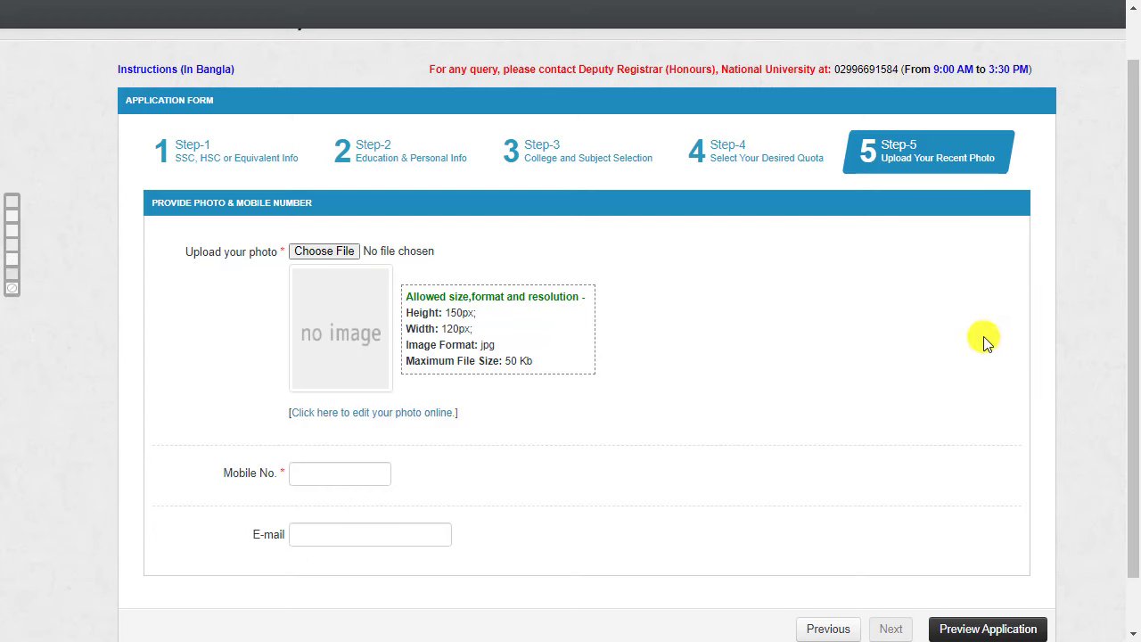
left_click_drag(1132, 298, 1133, 306)
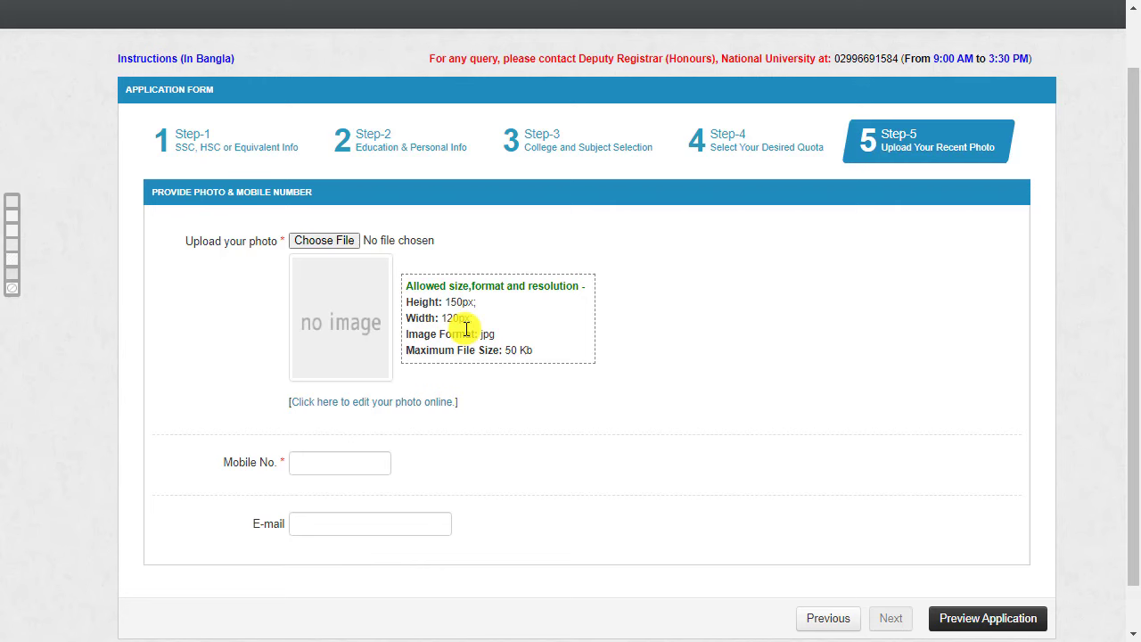
left_click(403, 405)
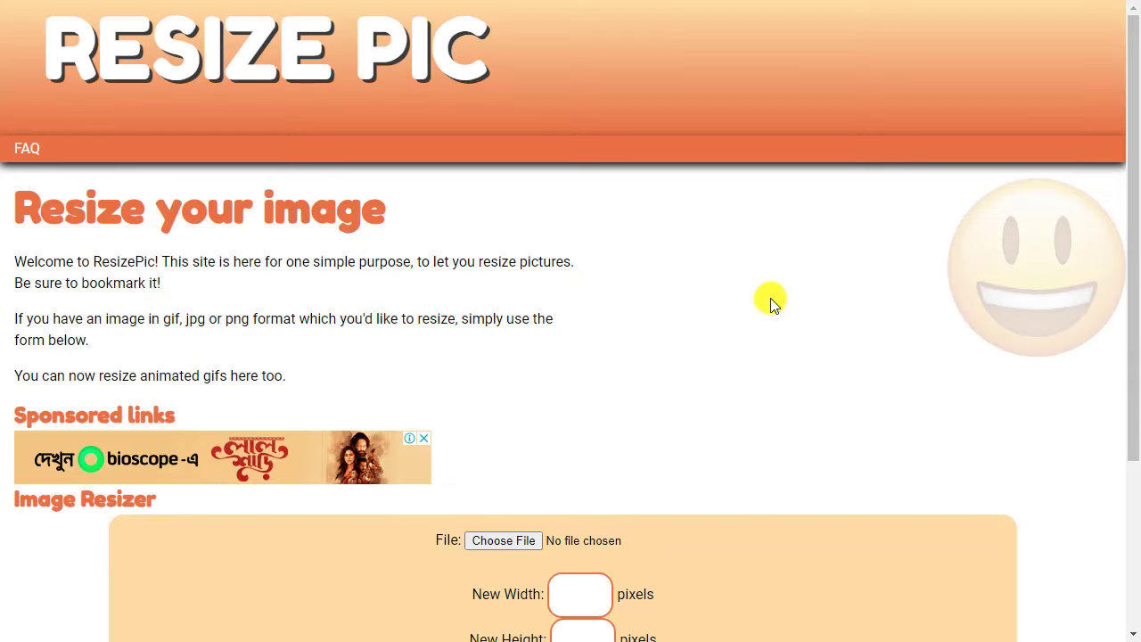
scroll(775, 300, "down", 3)
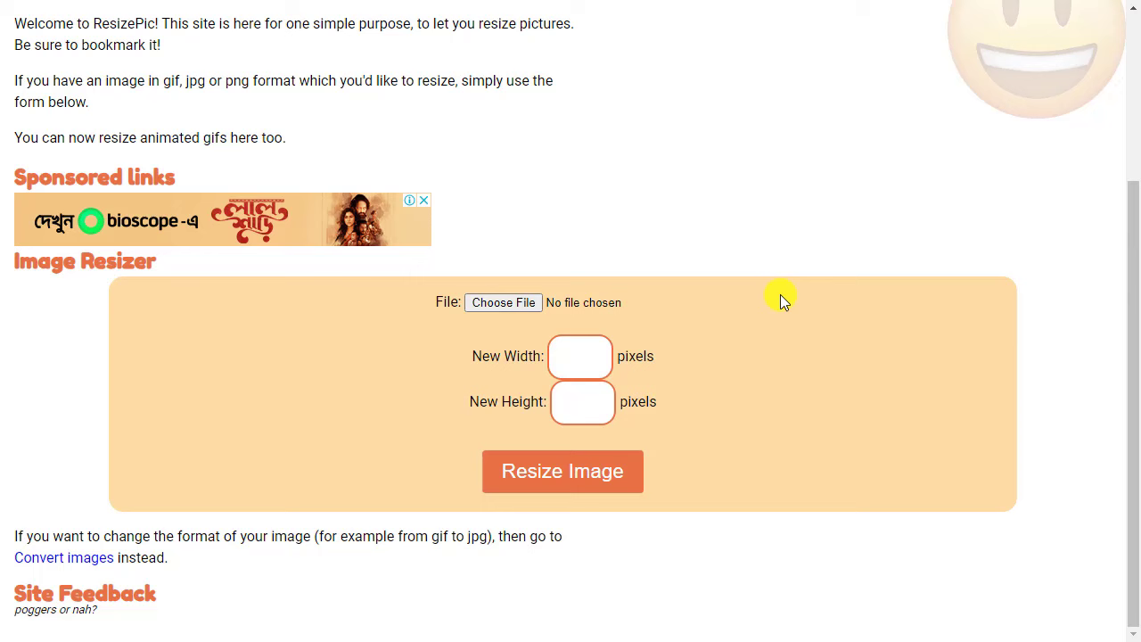
left_click(526, 308)
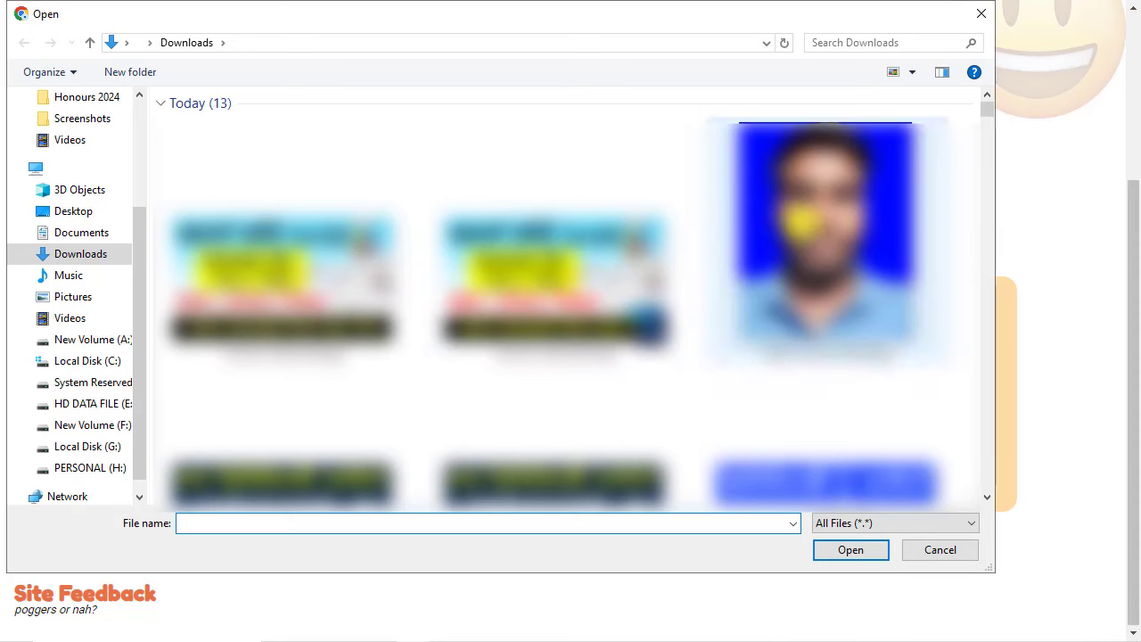
left_click(798, 210)
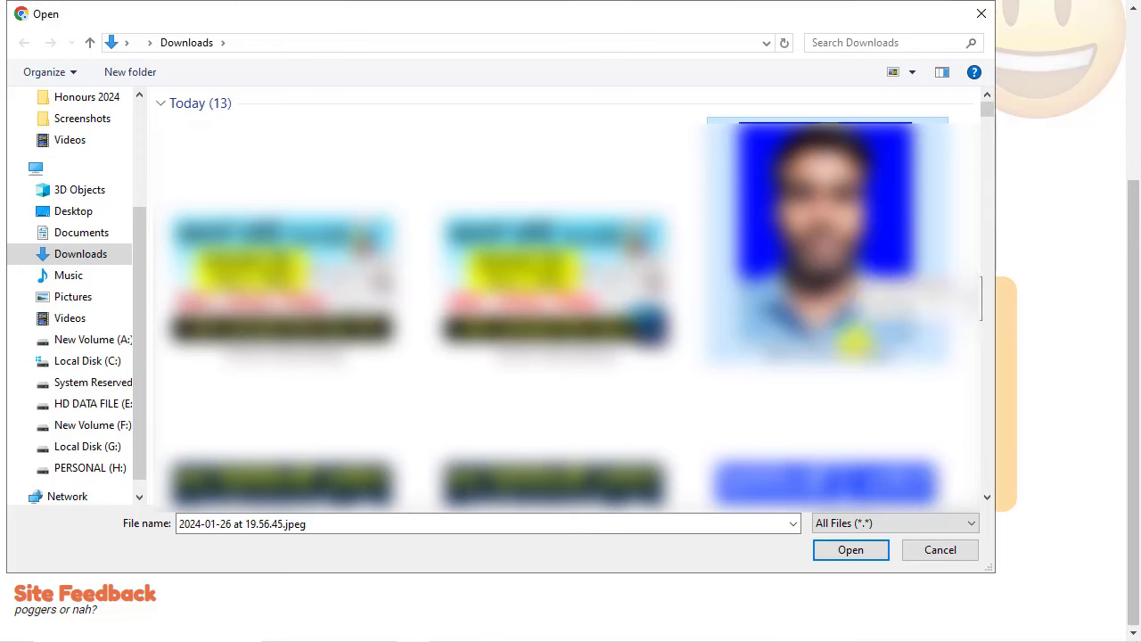
left_click(851, 549)
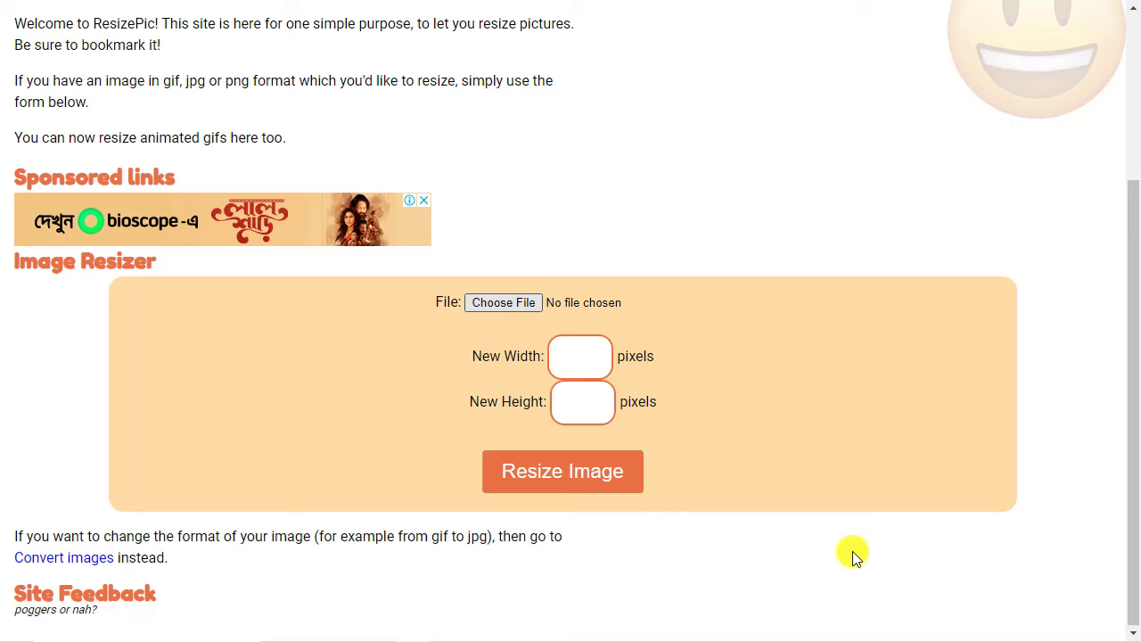
- Resize the photo to 120 pixels wide and 150 pixels high and save it as a JPG in Downloads
double_click(508, 357)
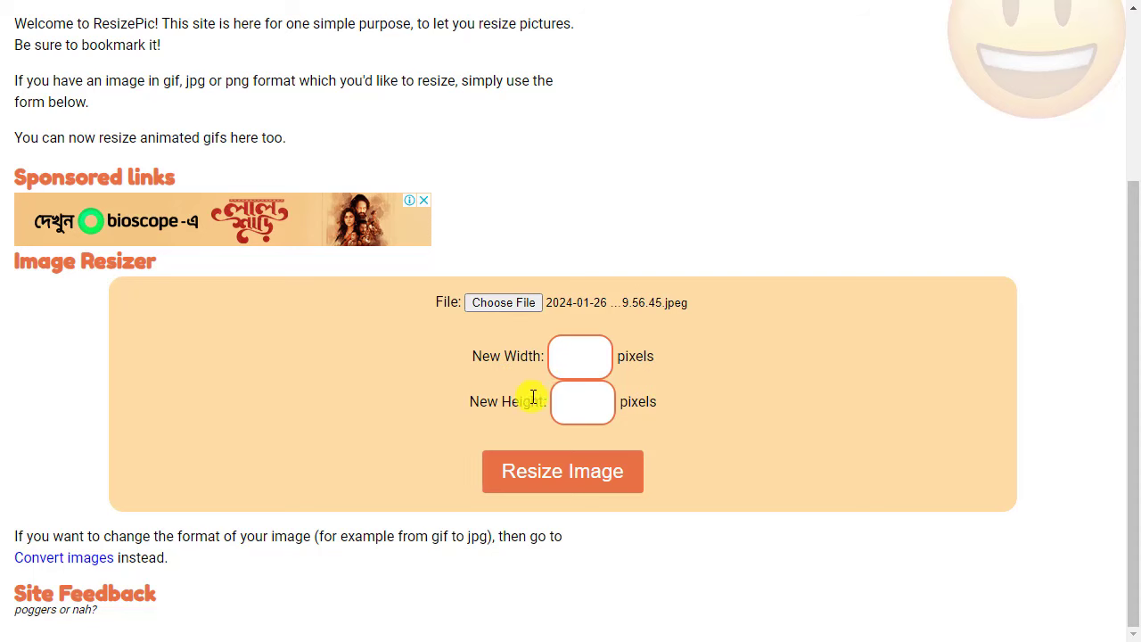
left_click_drag(538, 403, 519, 403)
left_click(559, 358)
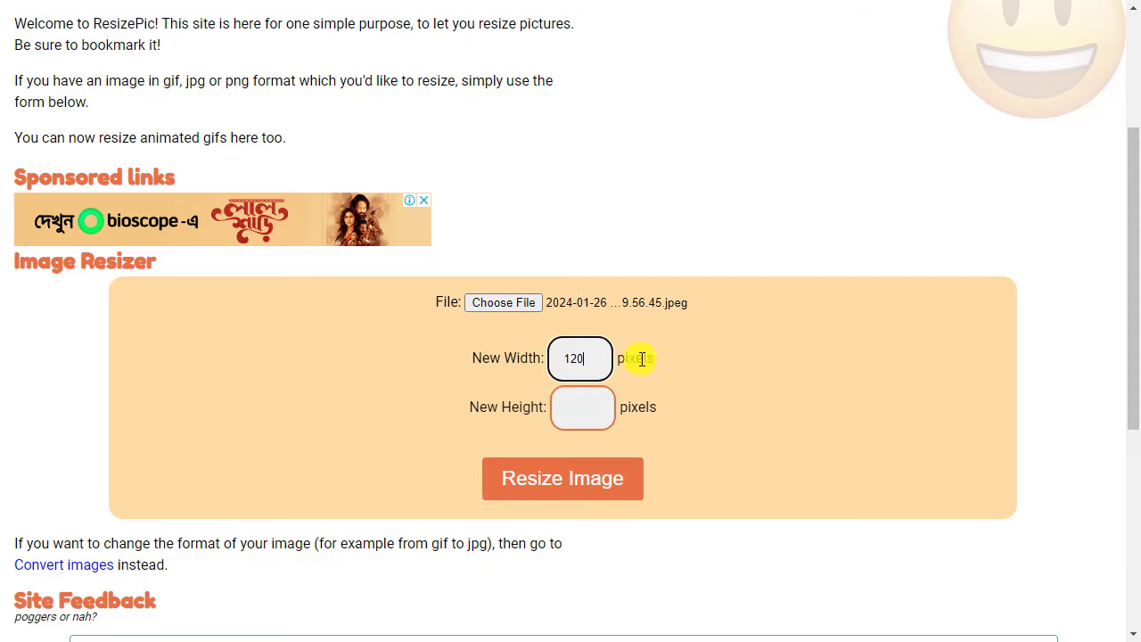
left_click(571, 403)
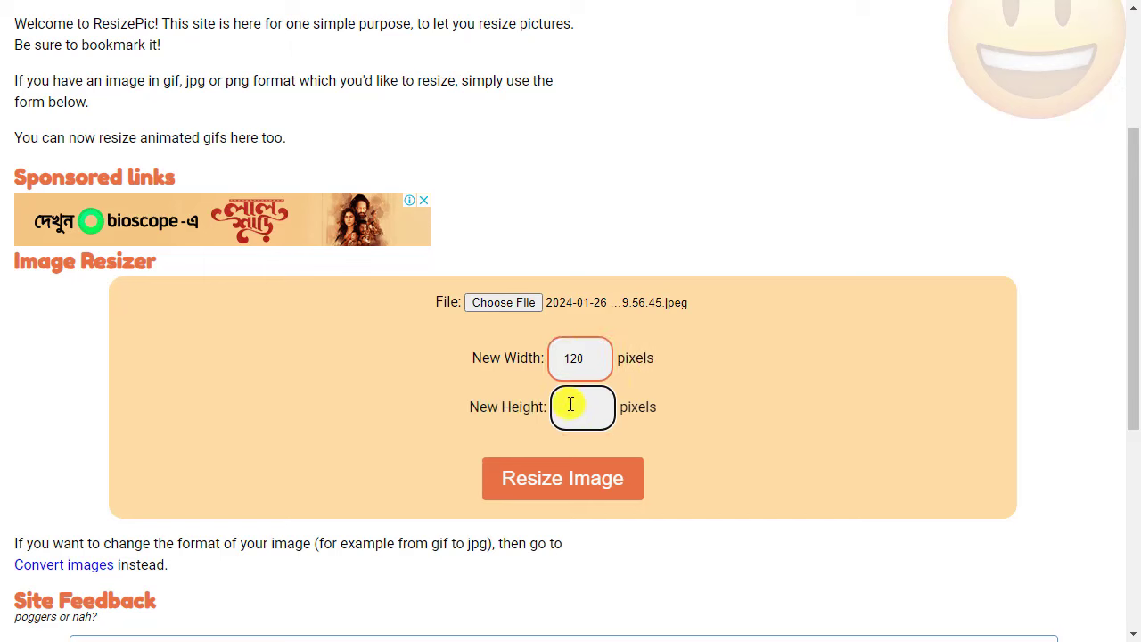
left_click(636, 360)
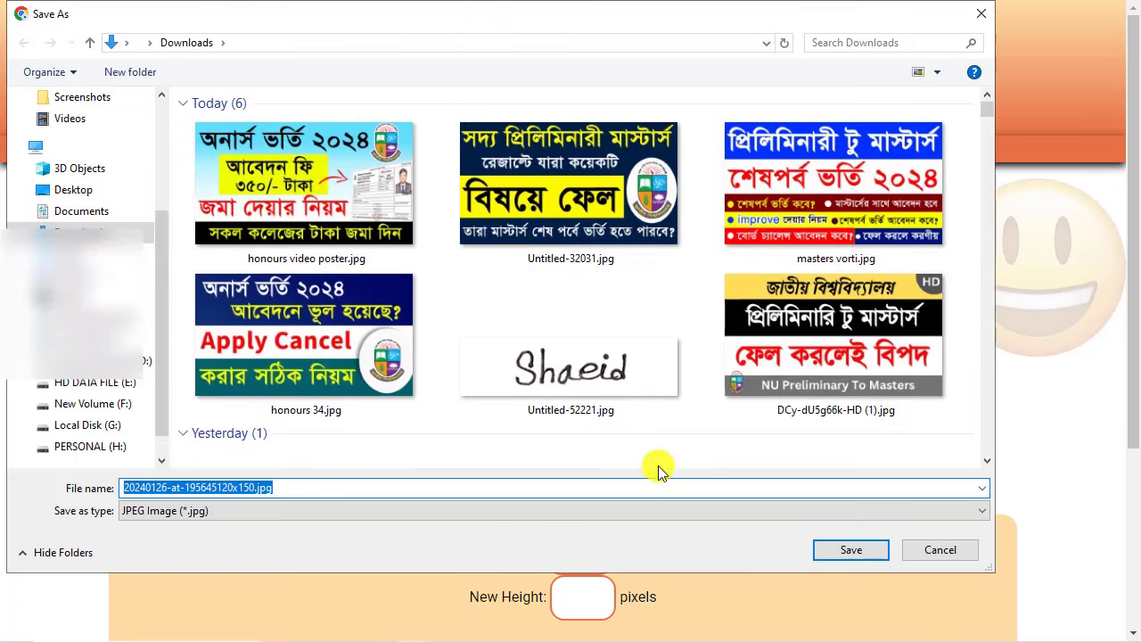
left_click(852, 550)
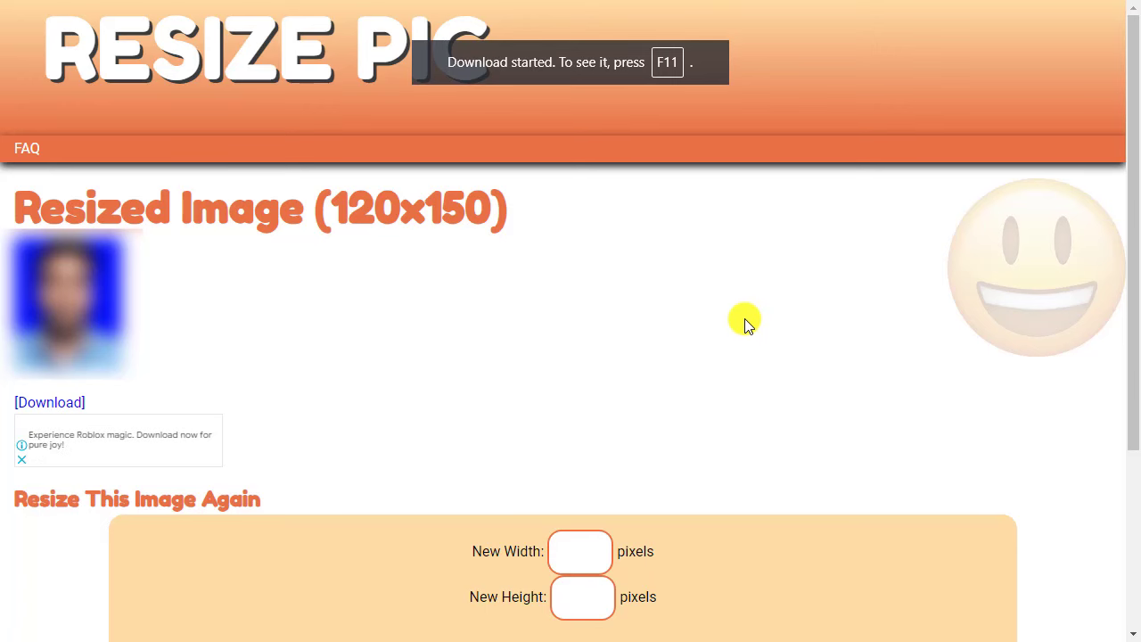
- Return to the application form and upload the resized photo 20240126-at-195645120x150.jpg
key("ctrl+Tab")
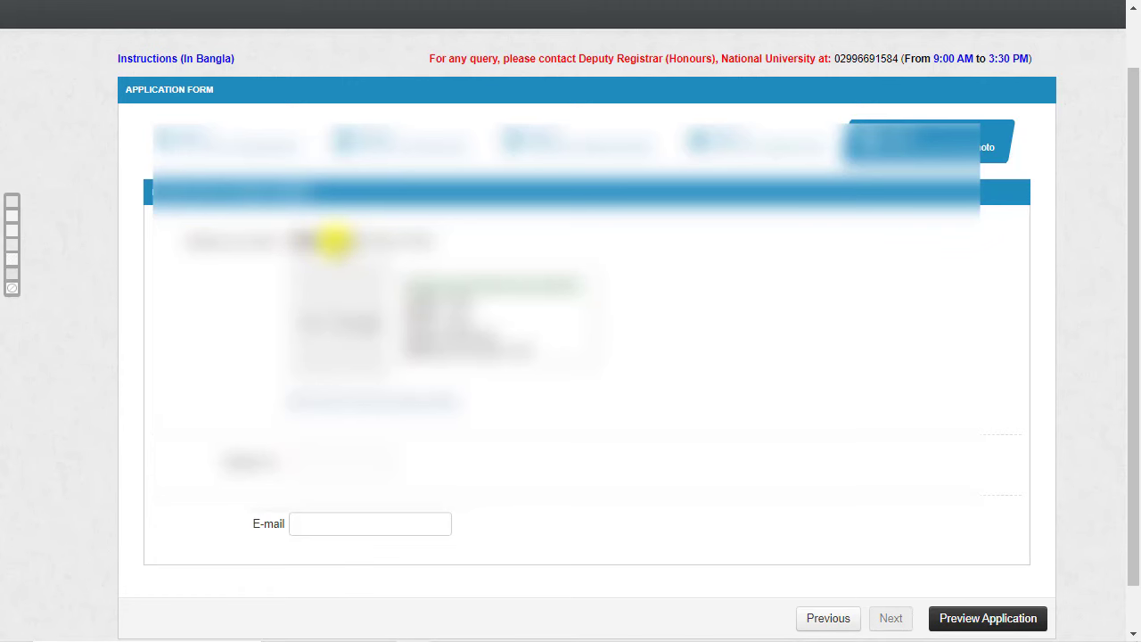
left_click(332, 240)
left_click(341, 238)
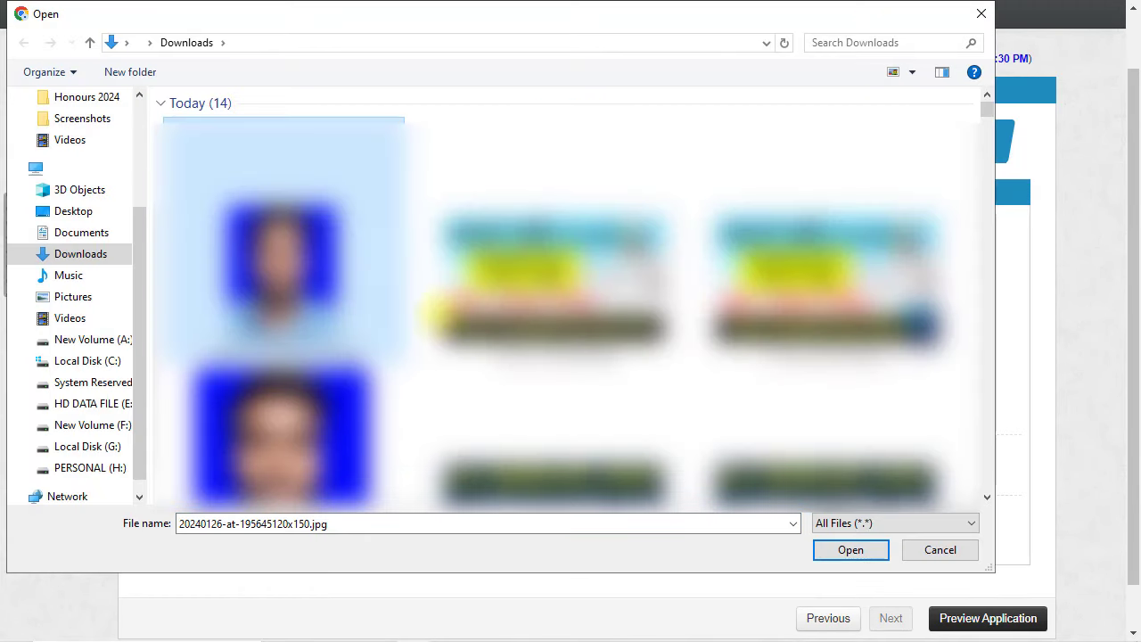
left_click(847, 547)
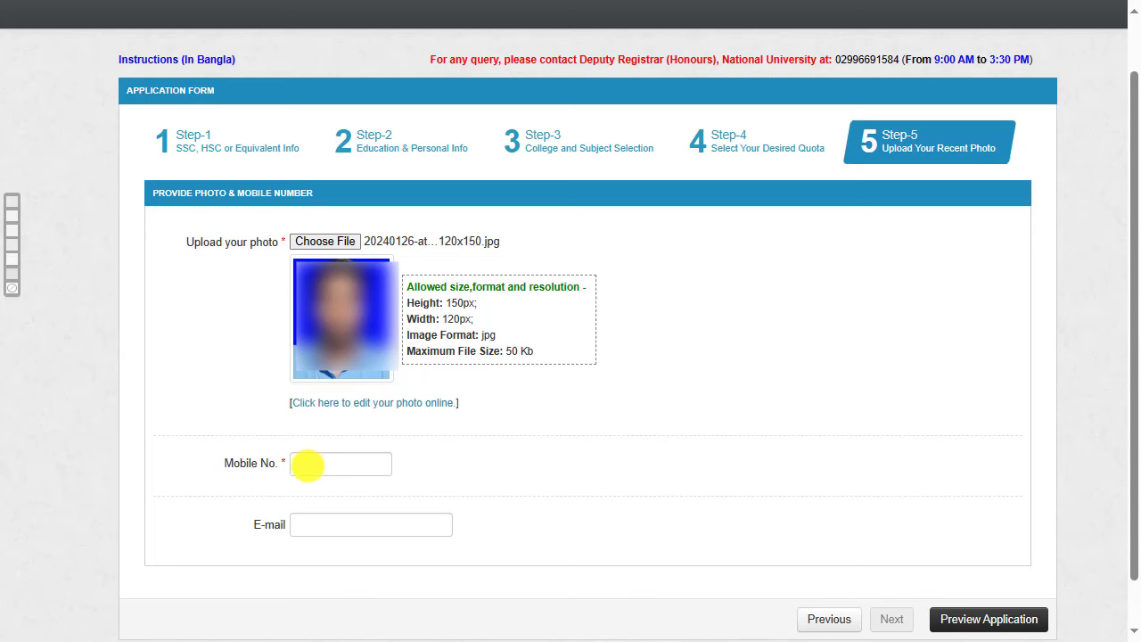
- Enter the applicant's mobile number in the application form
left_click(306, 464)
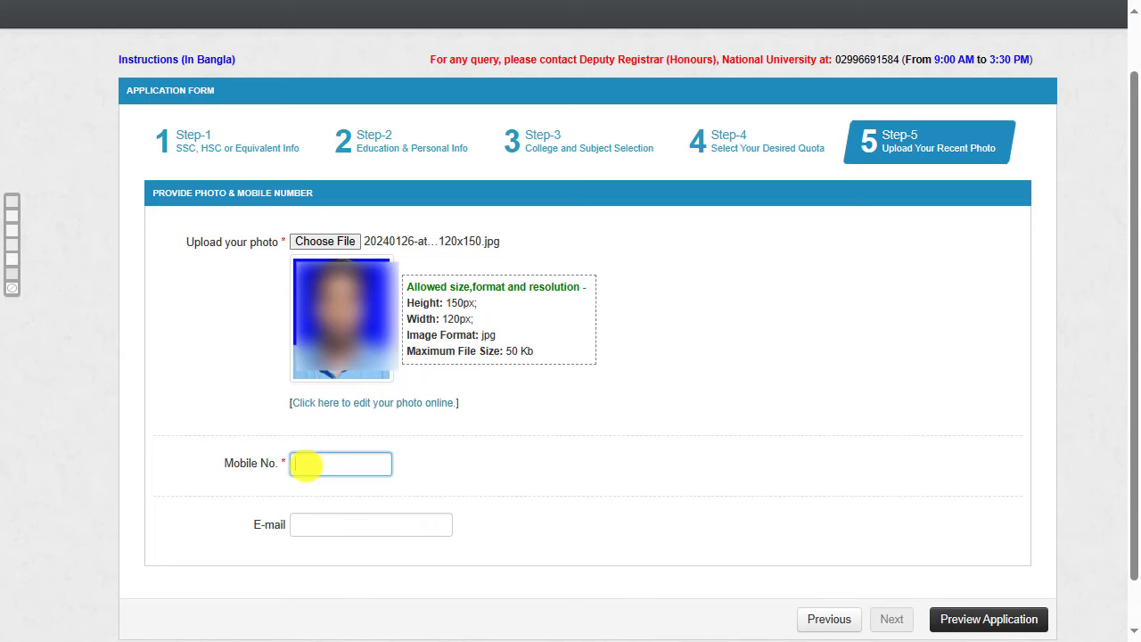
type("01")
type("7")
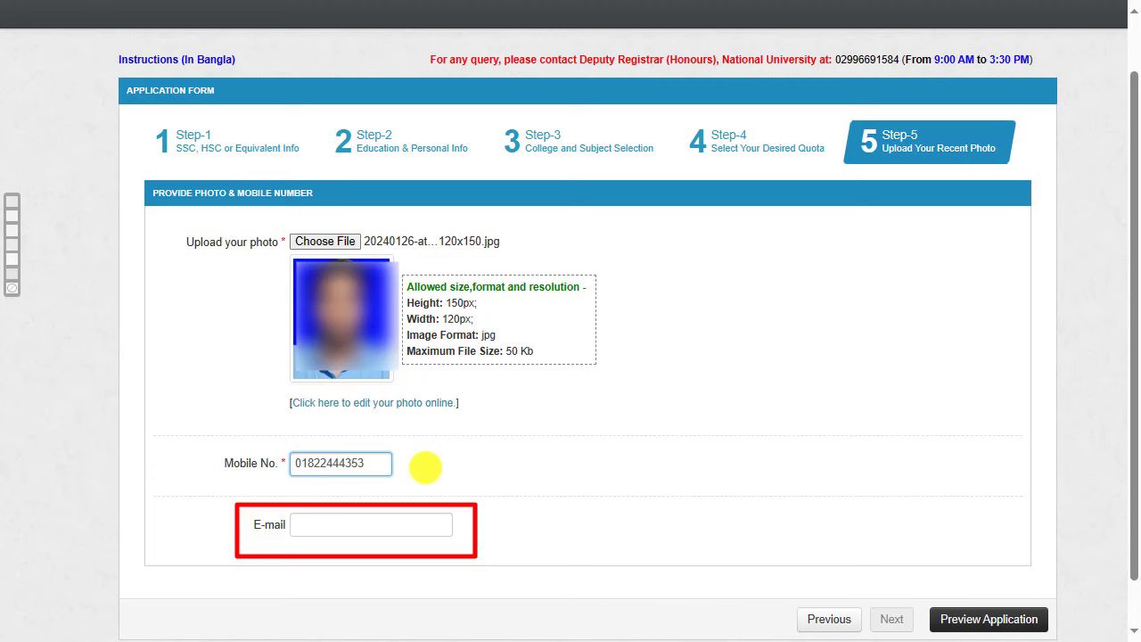
- Preview the completed application, review its details to the end and submit it
left_click(1011, 616)
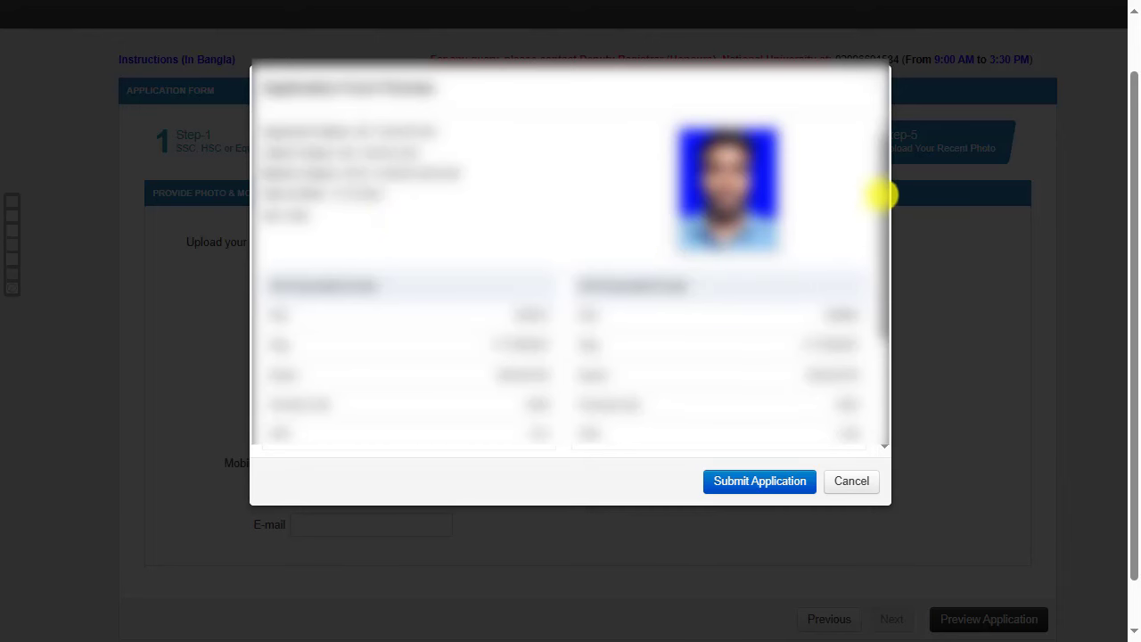
left_click_drag(881, 194, 882, 356)
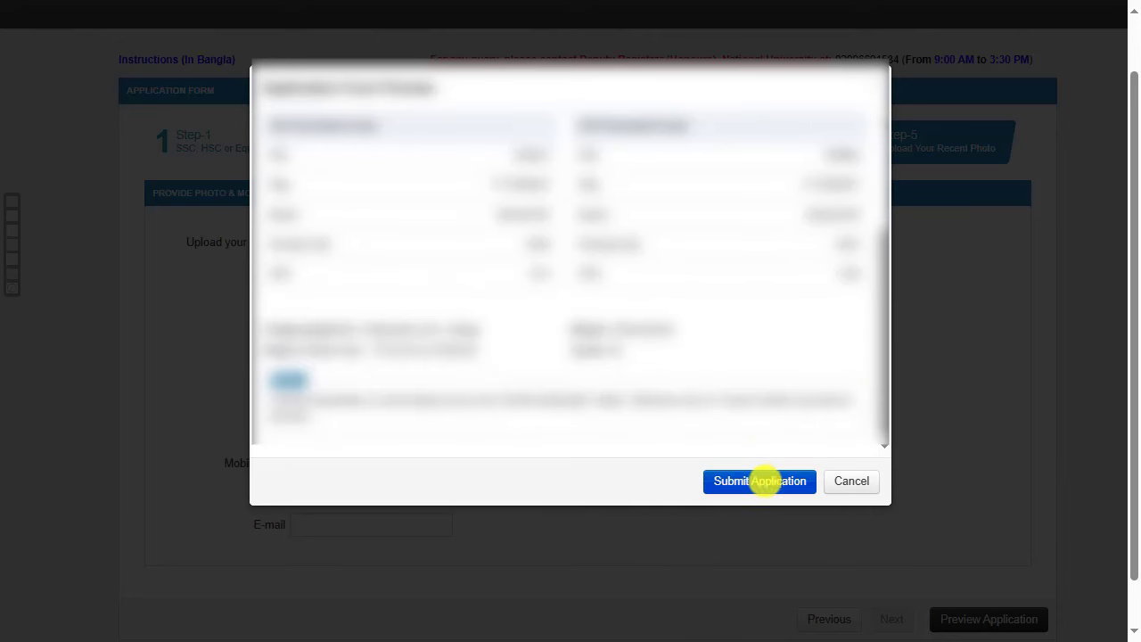
left_click(759, 481)
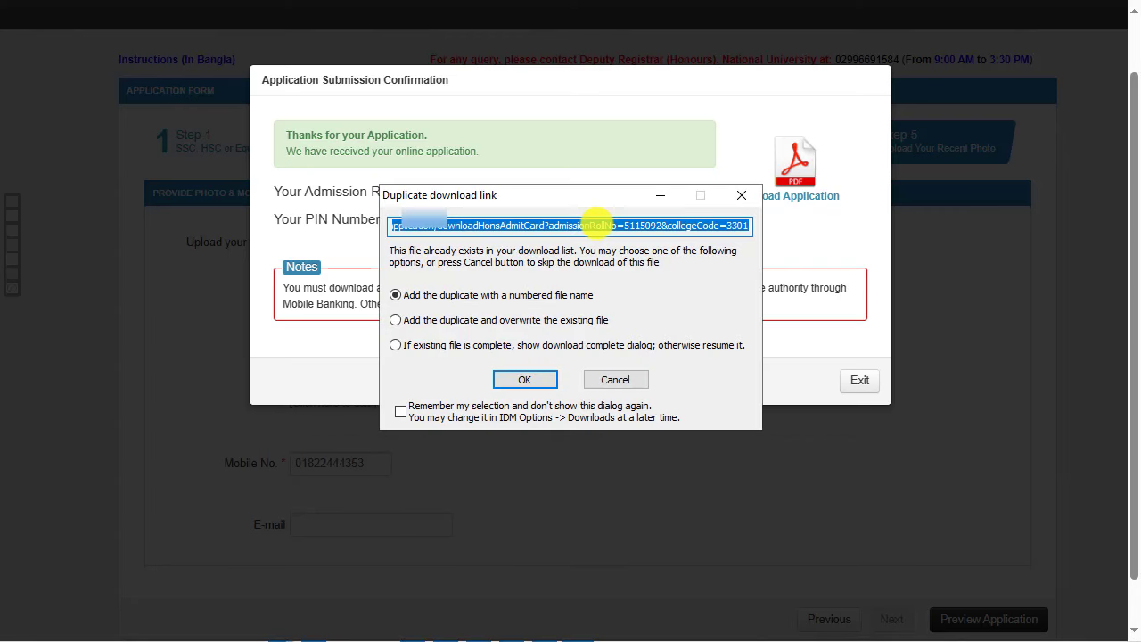
- Download the submitted application PDF as a duplicate with a numbered file name into the Honours 2024 folder and open it
left_click(524, 379)
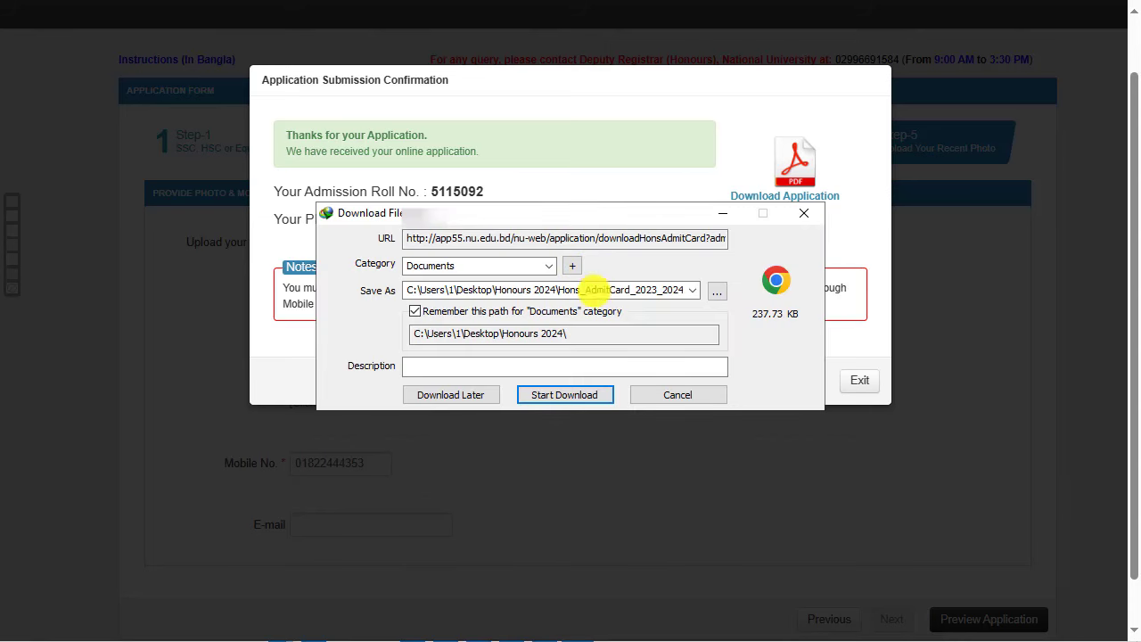
left_click(564, 394)
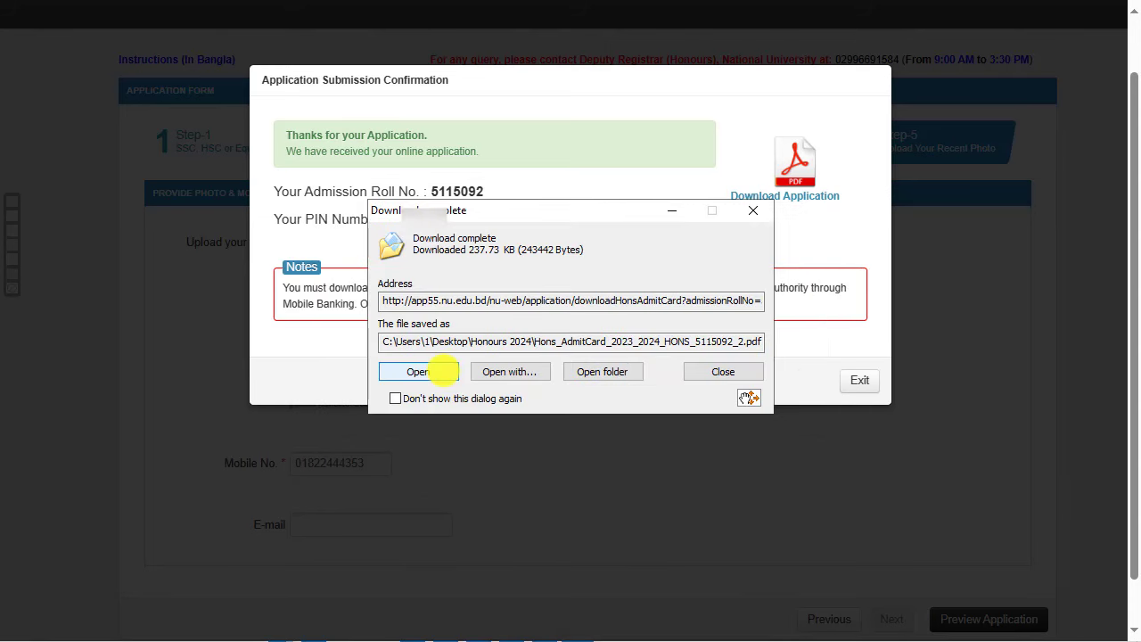
left_click(418, 371)
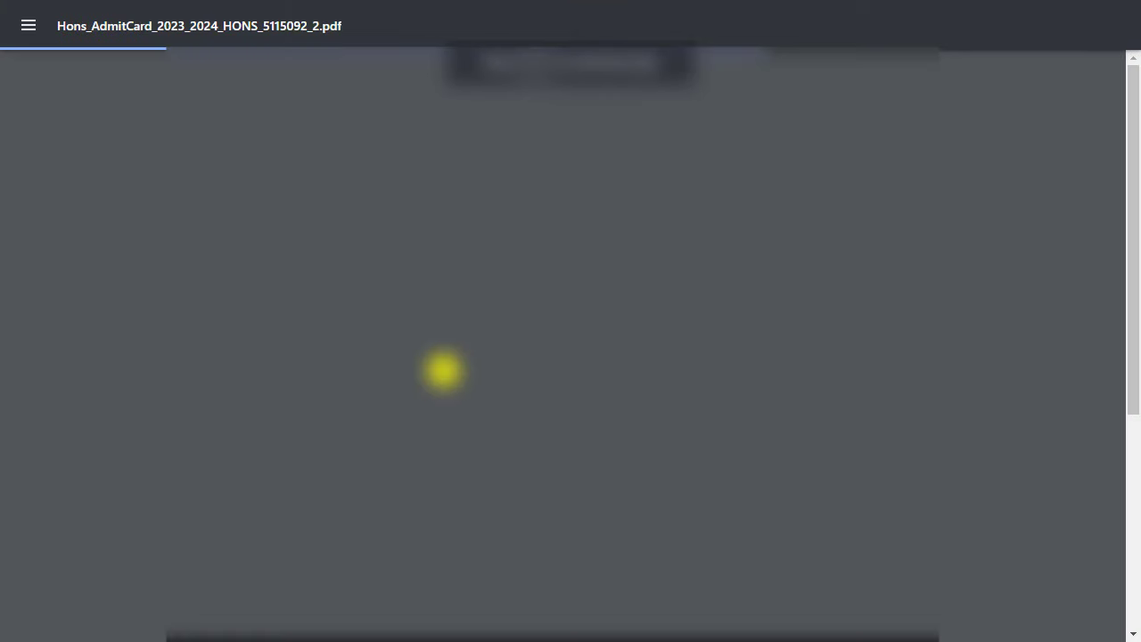